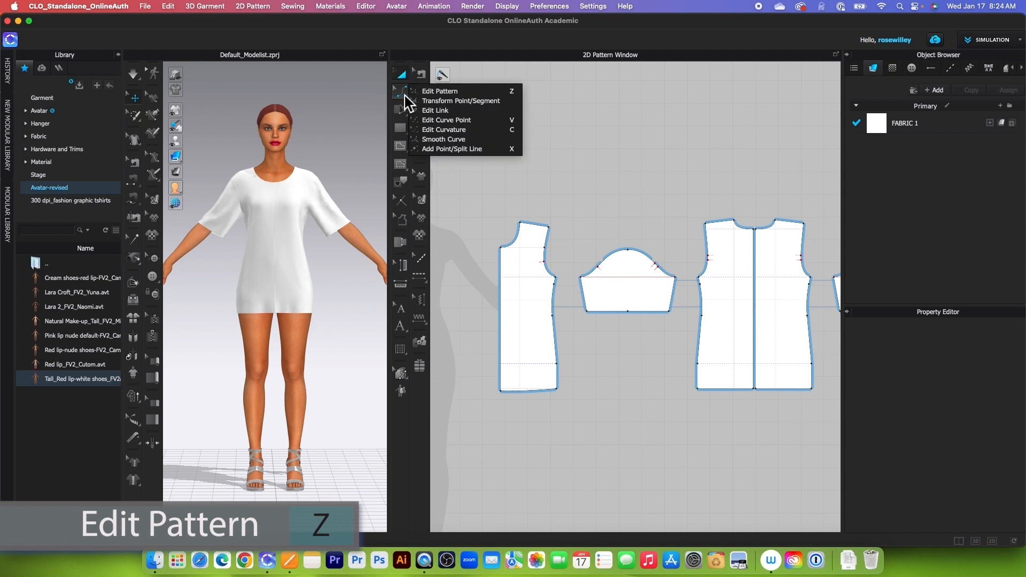
# Step: Measure the neckline curve of the front bodice pattern with Edit Pattern
pyautogui.click(467, 92)
pyautogui.click(518, 238)
pyautogui.scroll(5, 518, 239)
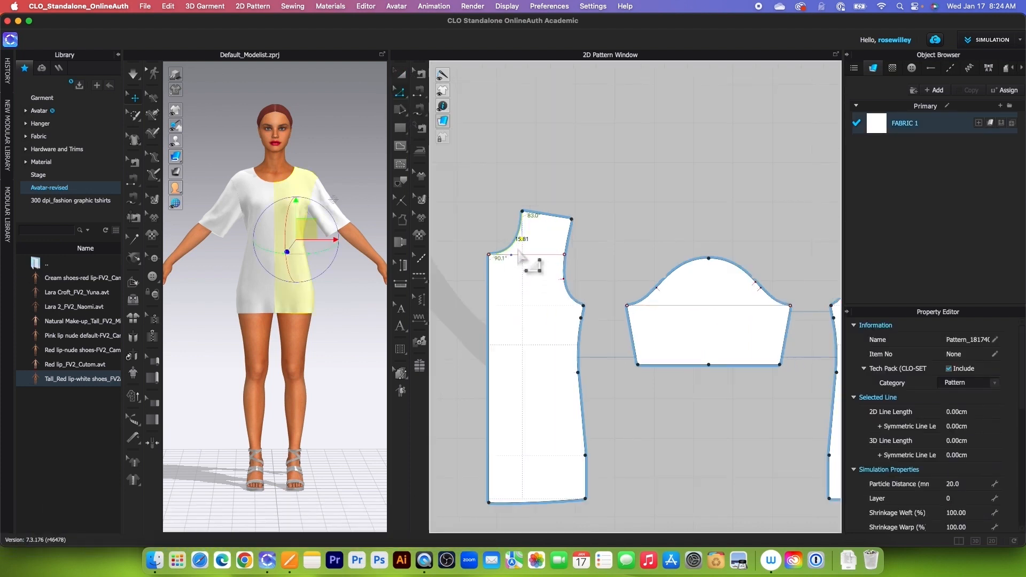
# Step: Create two rectangle patterns for the neck bands, each 15.81 cm wide and 2 cm high
pyautogui.click(401, 127)
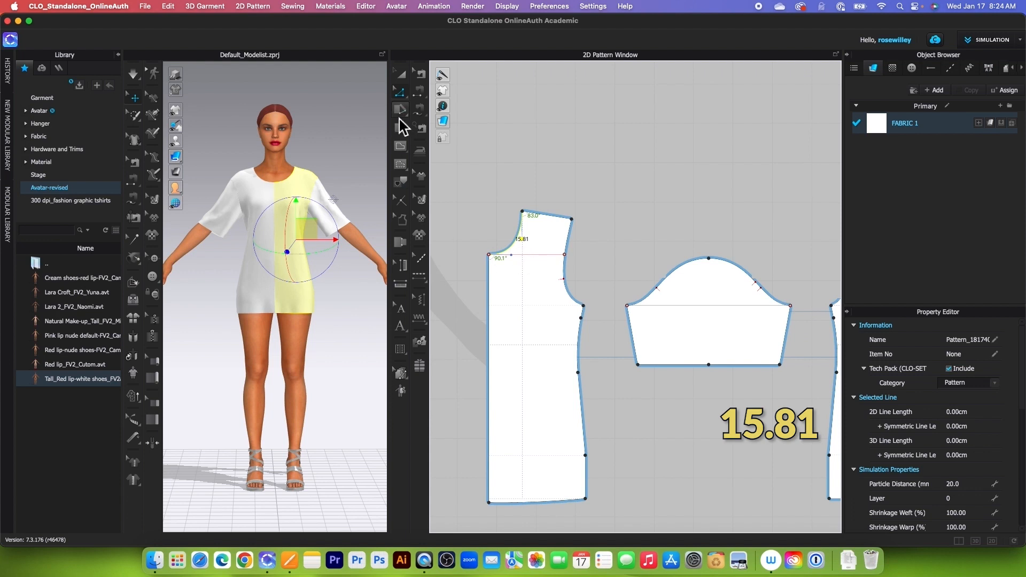
pyautogui.click(632, 208)
pyautogui.write('1')
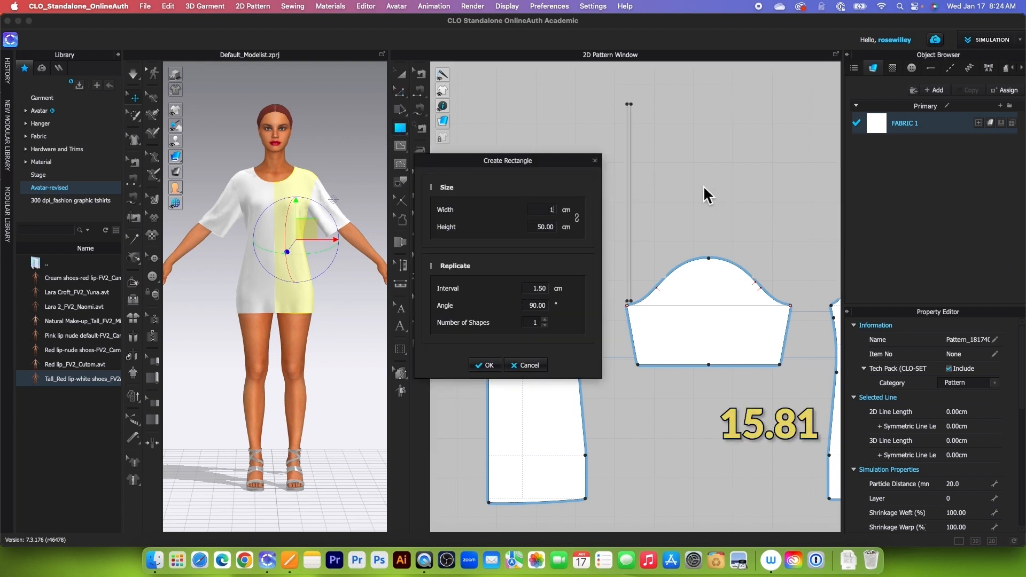
pyautogui.write('5.81')
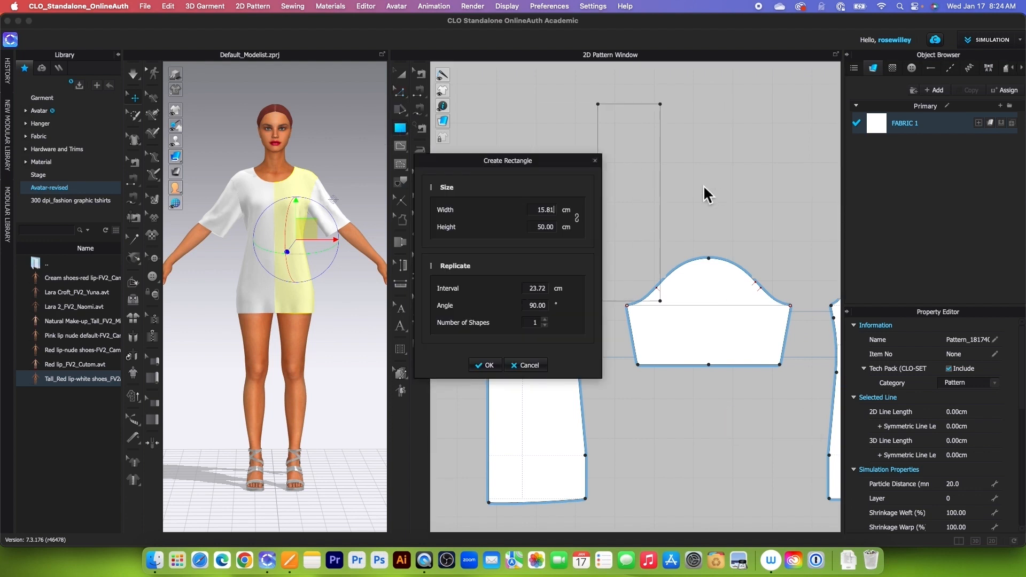
pyautogui.click(541, 227)
pyautogui.write('2')
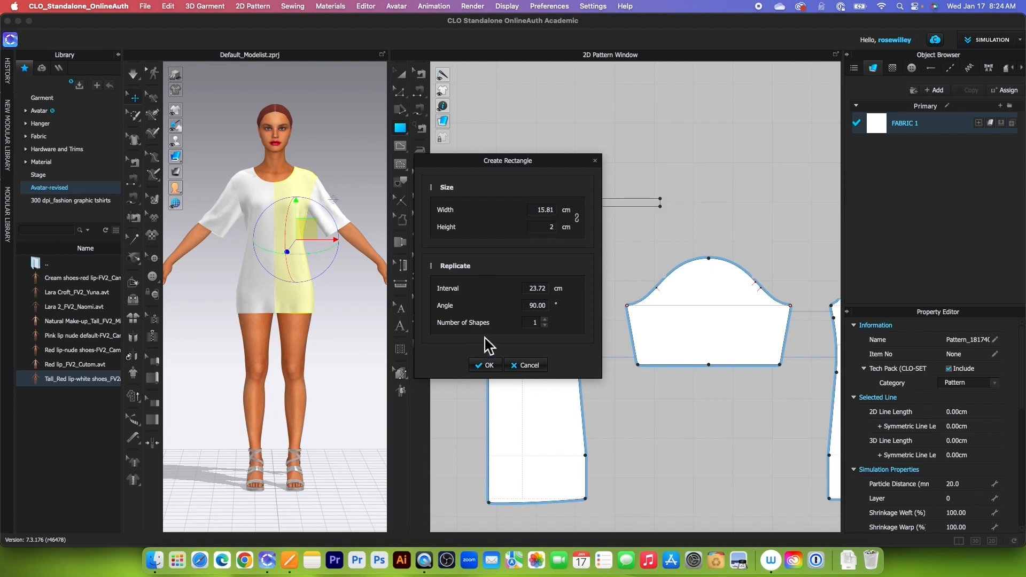
pyautogui.click(546, 321)
pyautogui.click(488, 367)
# Step: Arrange the two neck band rectangles so one sits above the front bodice and the other above the back neckline
pyautogui.moveTo(623, 202); pyautogui.dragTo(754, 169)
pyautogui.scroll(-8, 518, 182)
pyautogui.scroll(5, 559, 191)
pyautogui.click(549, 193)
pyautogui.scroll(5, 799, 188)
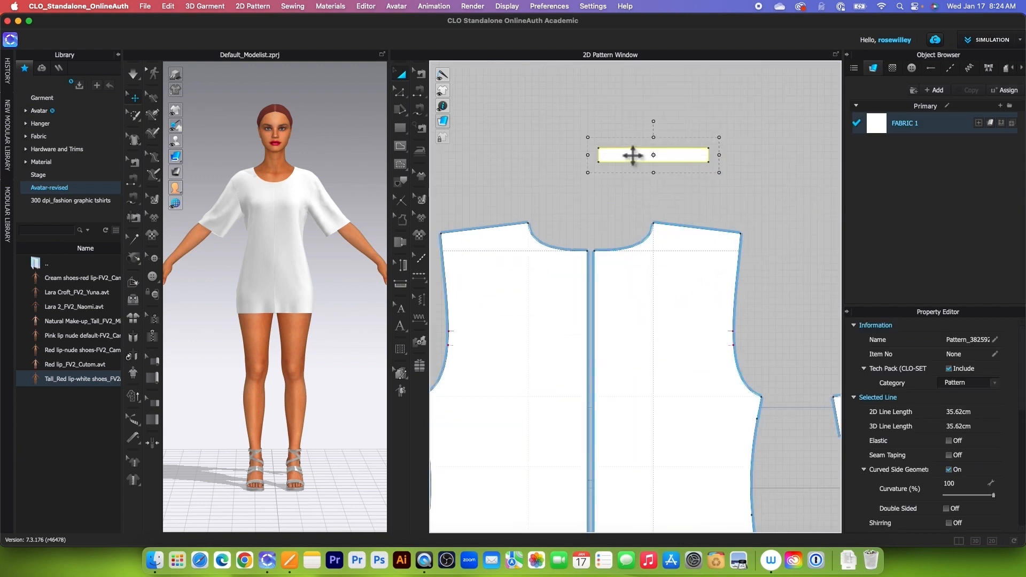
# Step: Measure the half neckline curve of the back bodice pattern
pyautogui.click(401, 92)
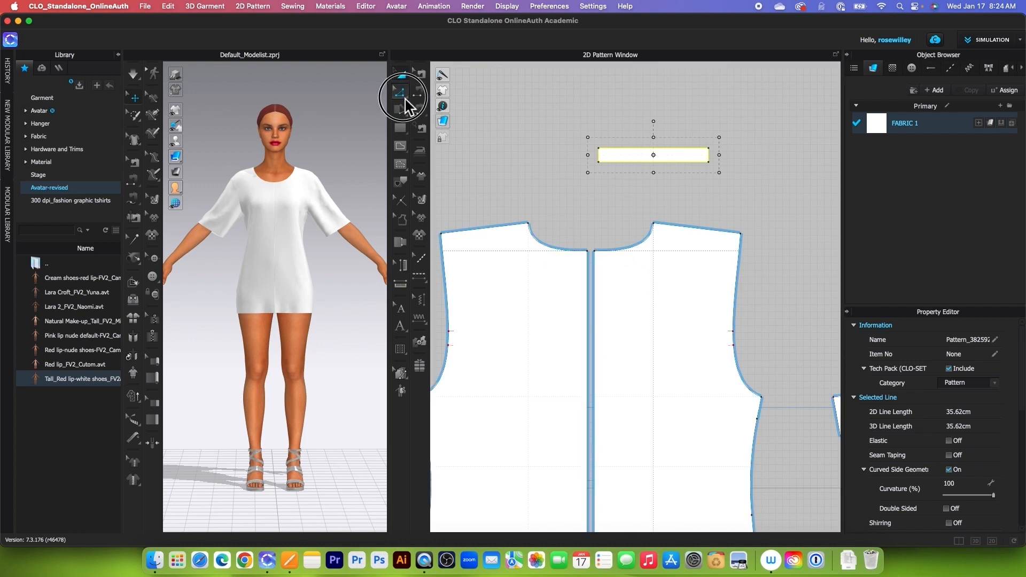
pyautogui.click(642, 244)
pyautogui.scroll(3, 642, 248)
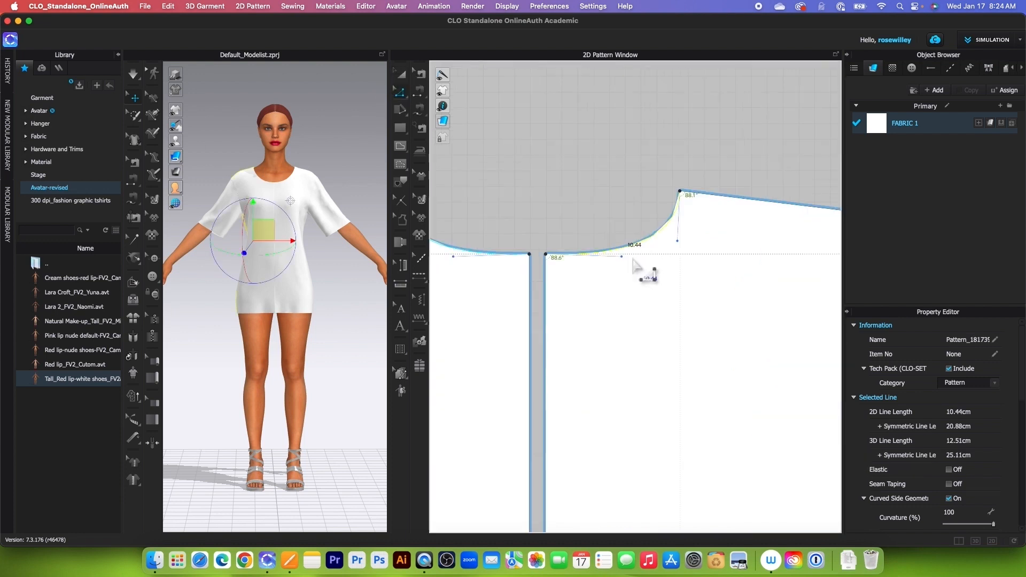
pyautogui.scroll(-3, 628, 261)
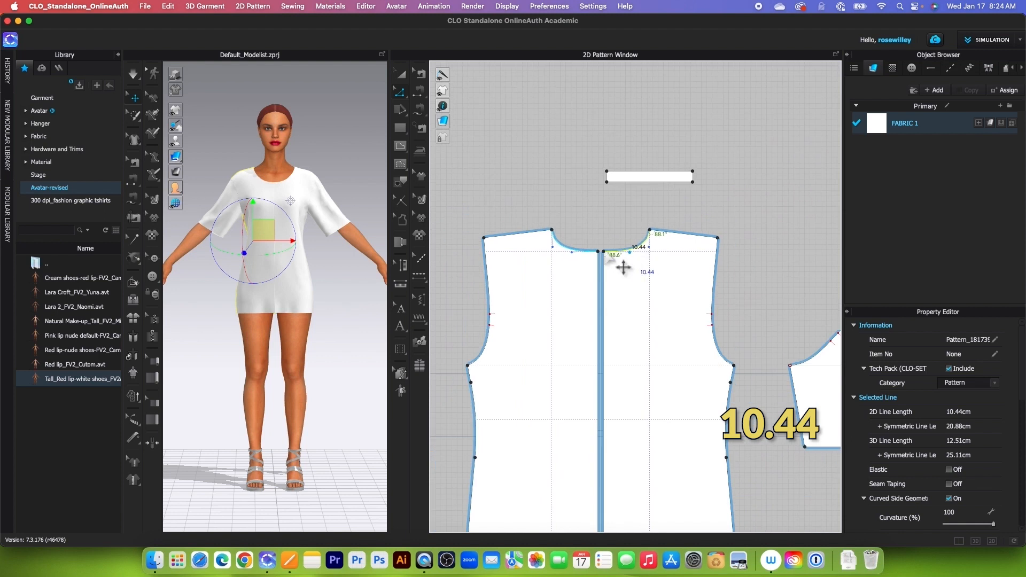
# Step: Set the width of the neck band above the back bodice to 10.44 cm
pyautogui.click(402, 75)
pyautogui.click(661, 178)
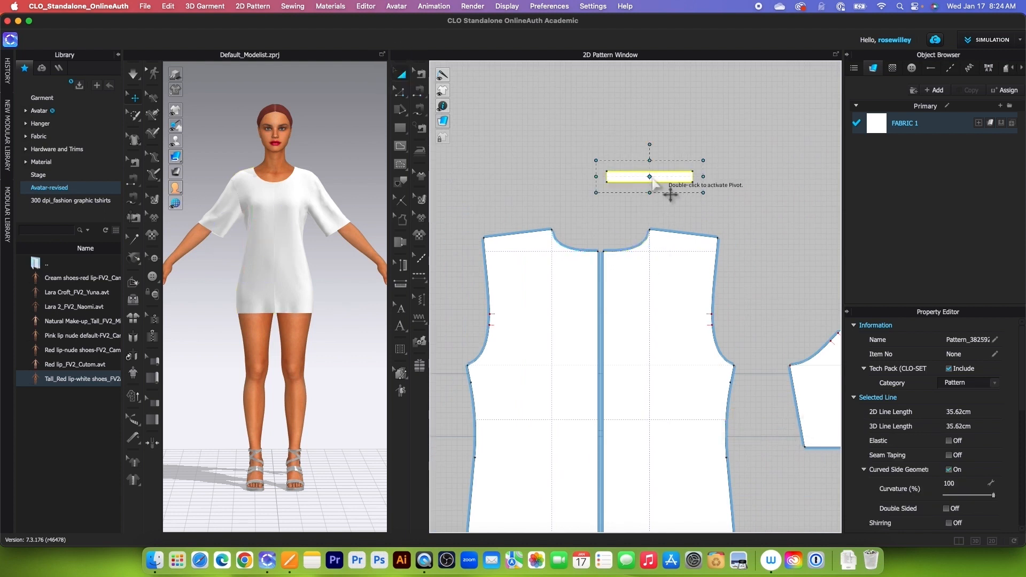
pyautogui.click(695, 178)
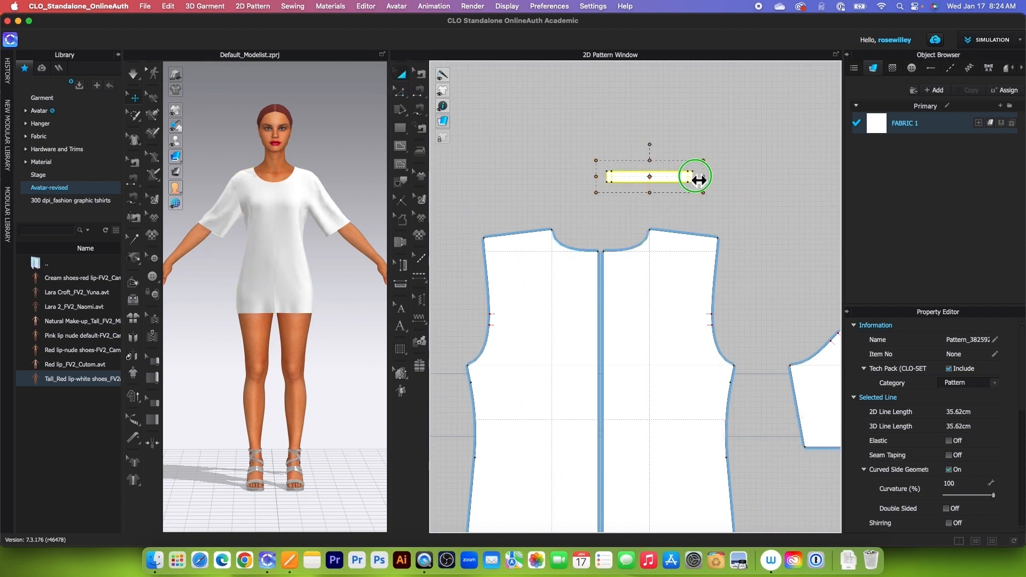
pyautogui.click(545, 298)
pyautogui.write('10.')
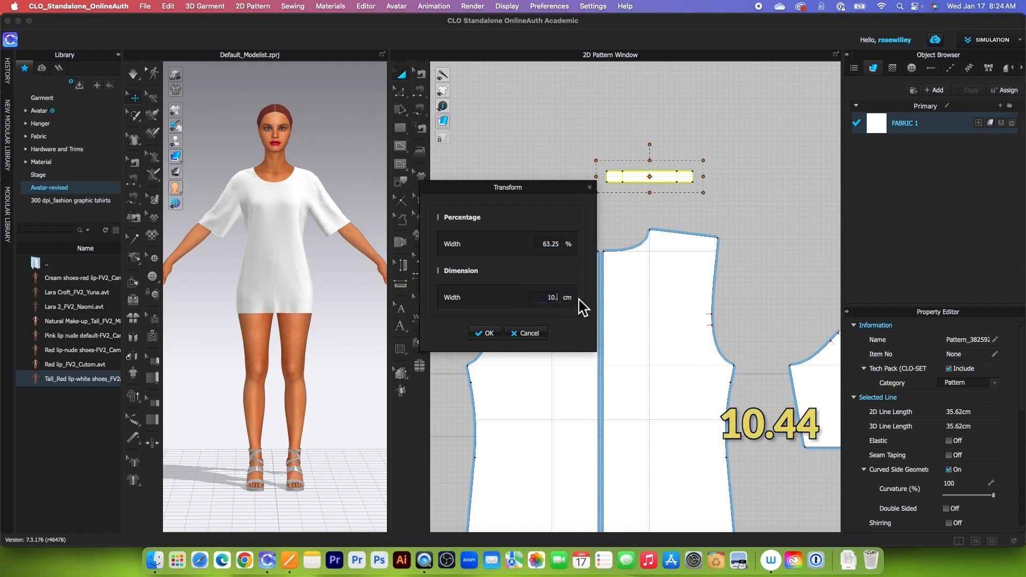
pyautogui.write('44')
pyautogui.click(490, 333)
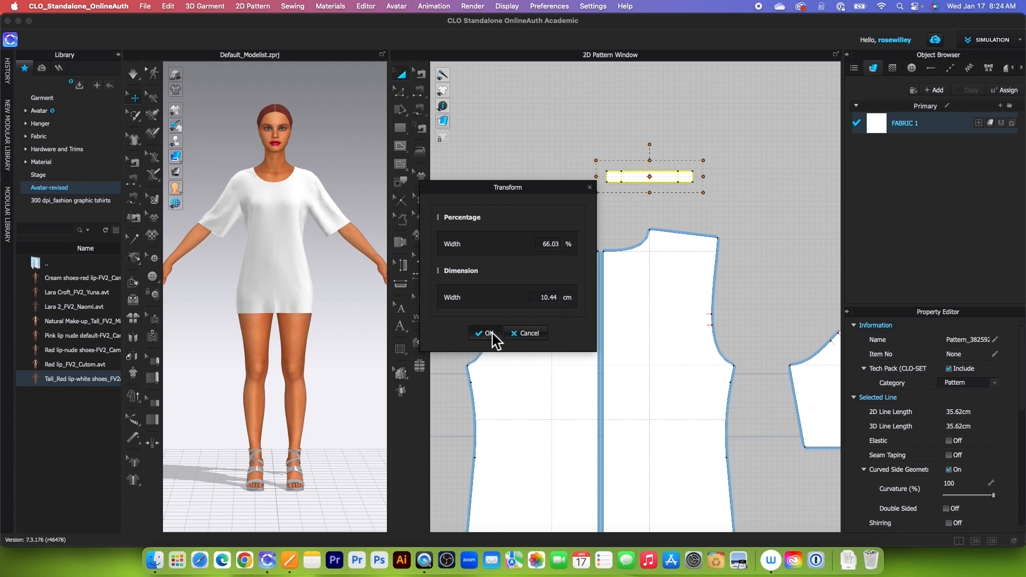
# Step: Compare the length of the back neck band's edge with the back neckline curve
pyautogui.click(400, 93)
pyautogui.click(656, 182)
pyautogui.click(639, 245)
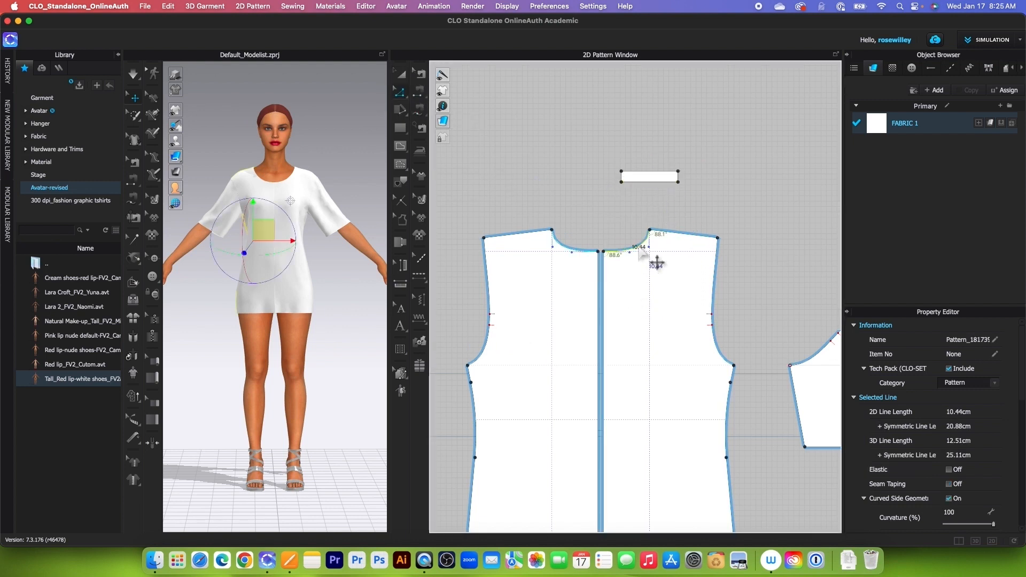
pyautogui.click(410, 70)
# Step: Unfold the back neck band about its center short edge using Unfold Symmetric Editing (with Sewing)
pyautogui.scroll(-5, 642, 196)
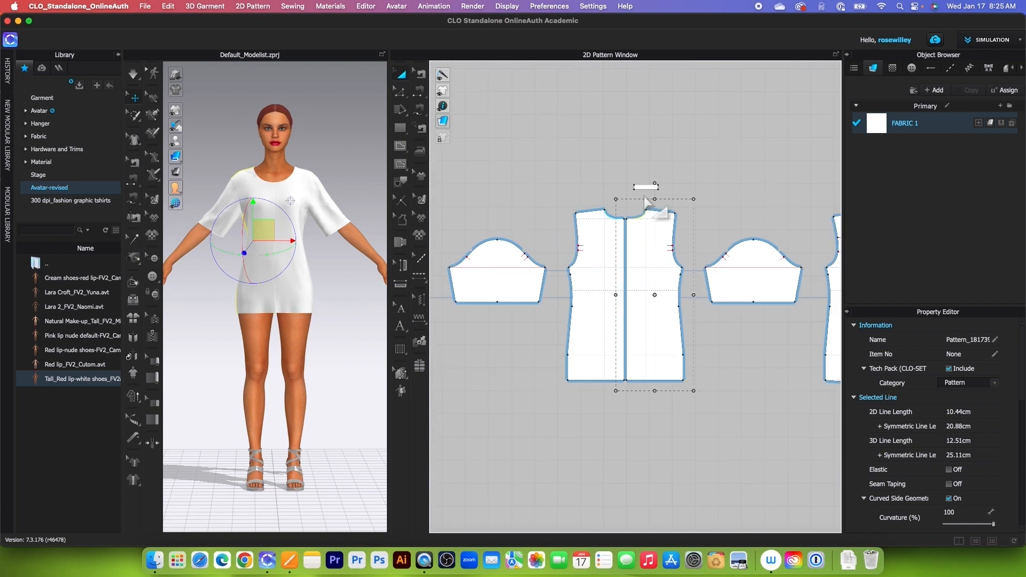
pyautogui.scroll(-2, 647, 202)
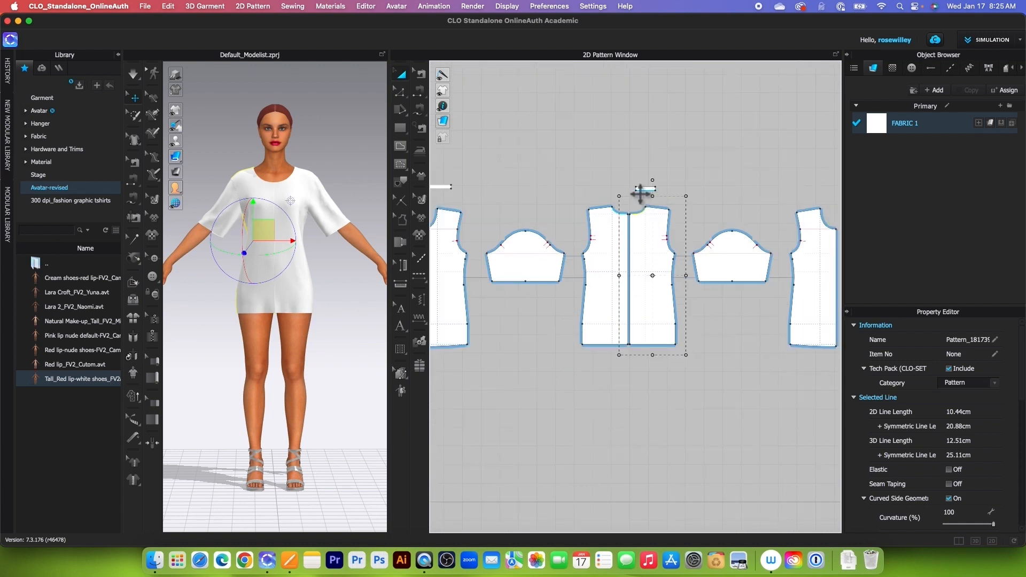
pyautogui.press('z')
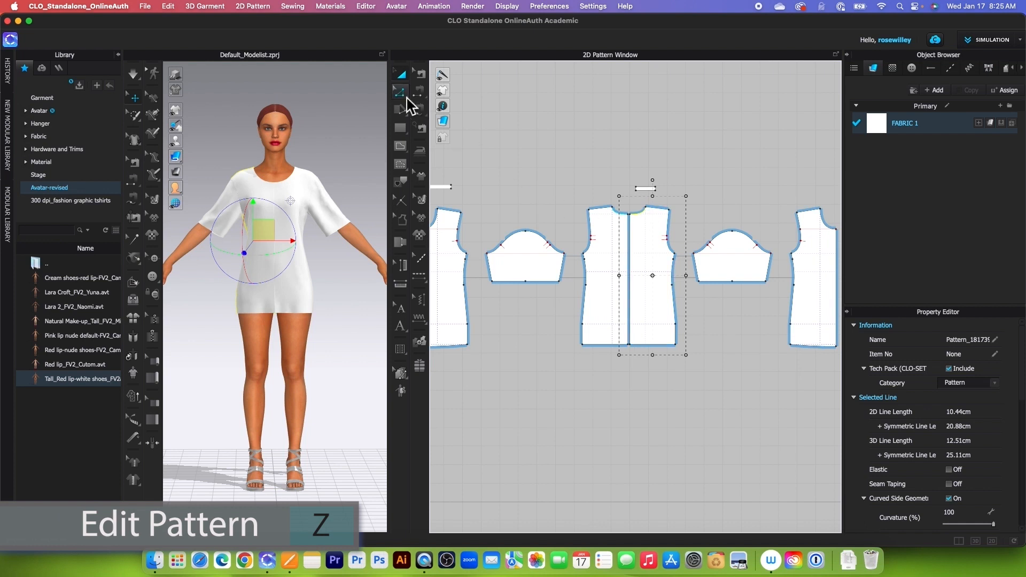
pyautogui.click(400, 91)
pyautogui.scroll(5, 663, 189)
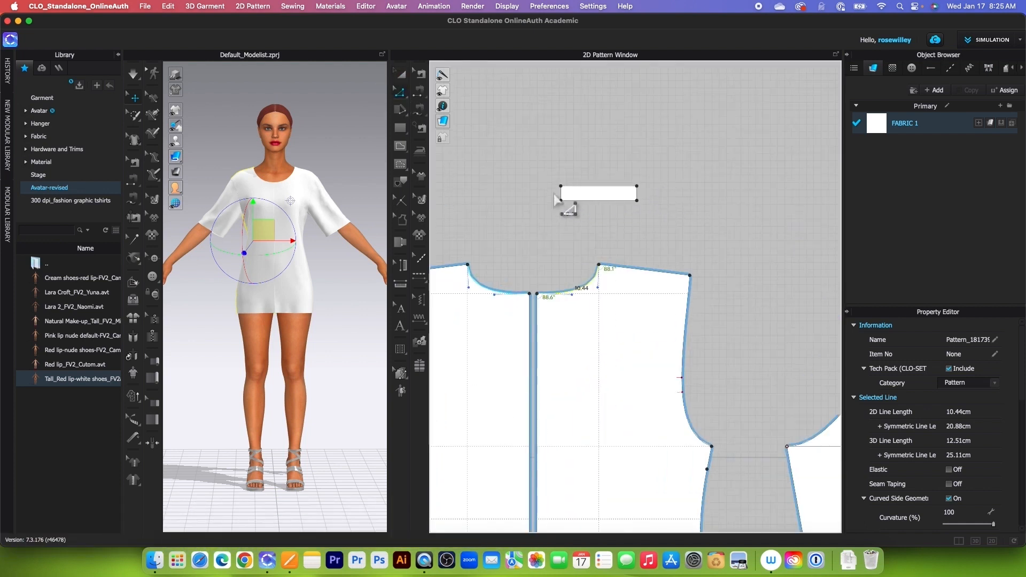
pyautogui.scroll(4, 561, 198)
pyautogui.rightClick(569, 199)
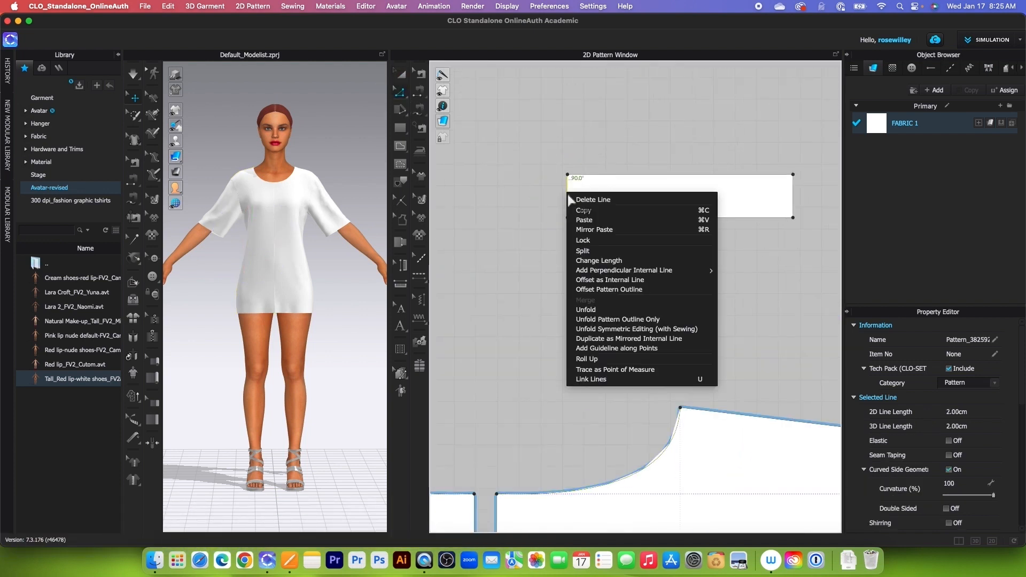
pyautogui.click(639, 330)
# Step: Unfold the front neck band about its center short edge using Unfold Symmetric Editing (with Sewing)
pyautogui.scroll(-5, 683, 282)
pyautogui.scroll(8, 510, 278)
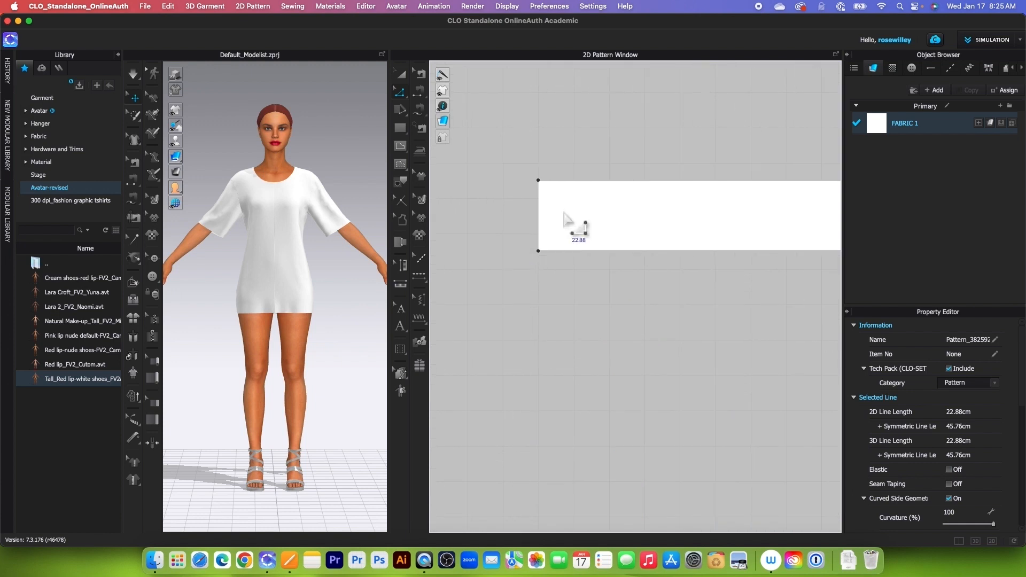
pyautogui.click(551, 222)
pyautogui.rightClick(541, 208)
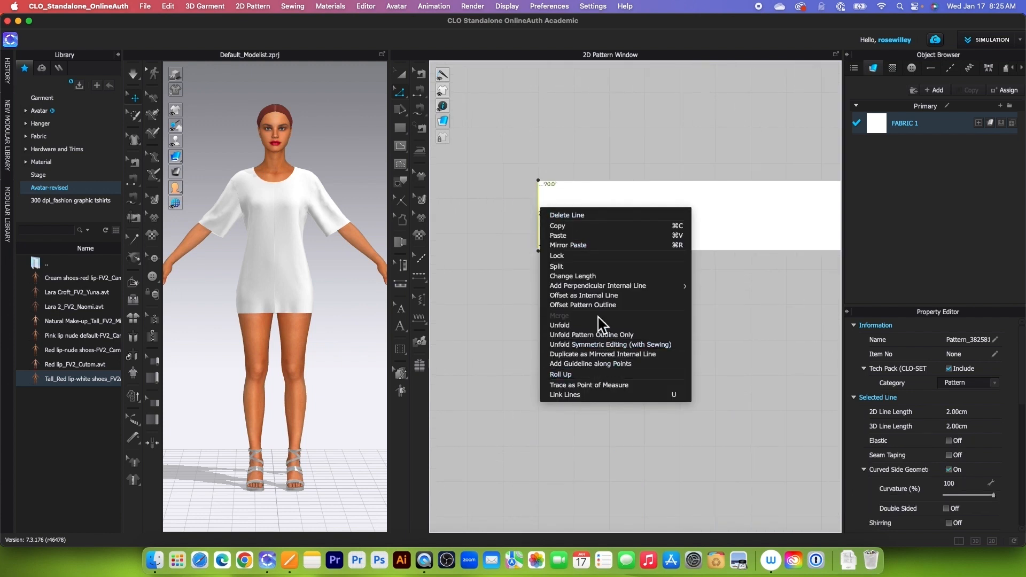
pyautogui.click(585, 344)
pyautogui.scroll(-6, 550, 293)
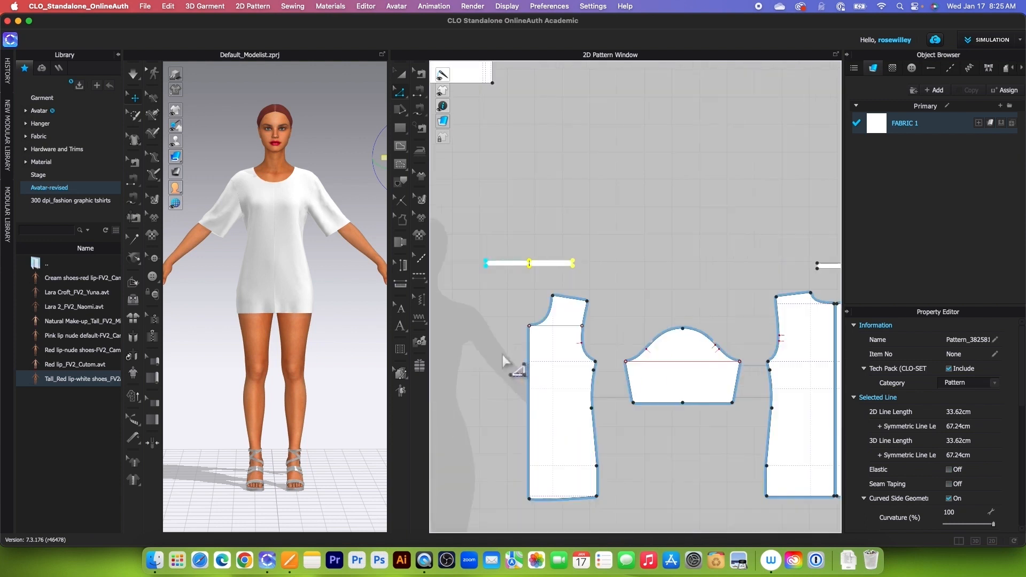
# Step: Sew the front neck band's lower edge to the front neckline curve with Segment Sewing
pyautogui.press('n')
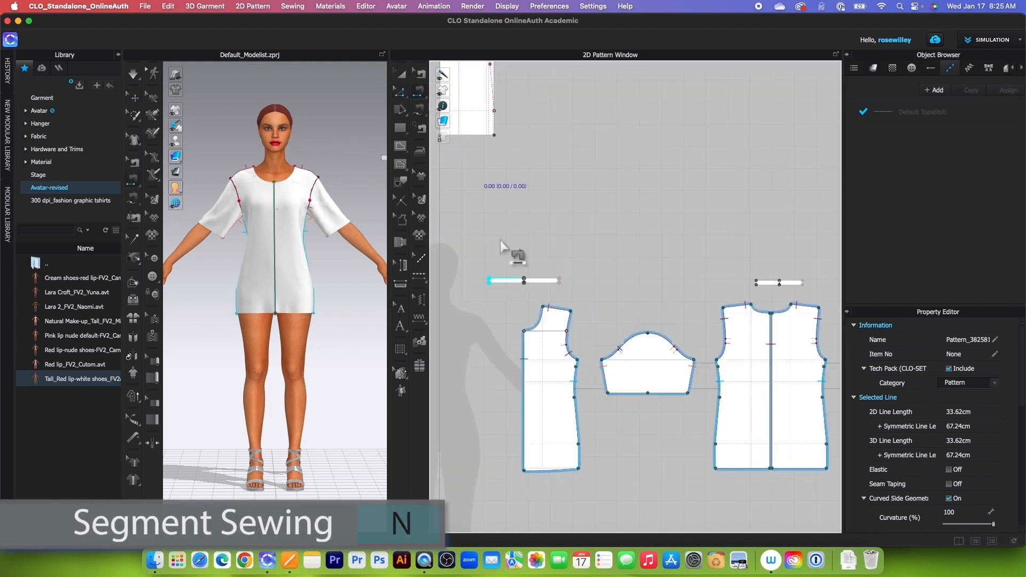
pyautogui.click(534, 287)
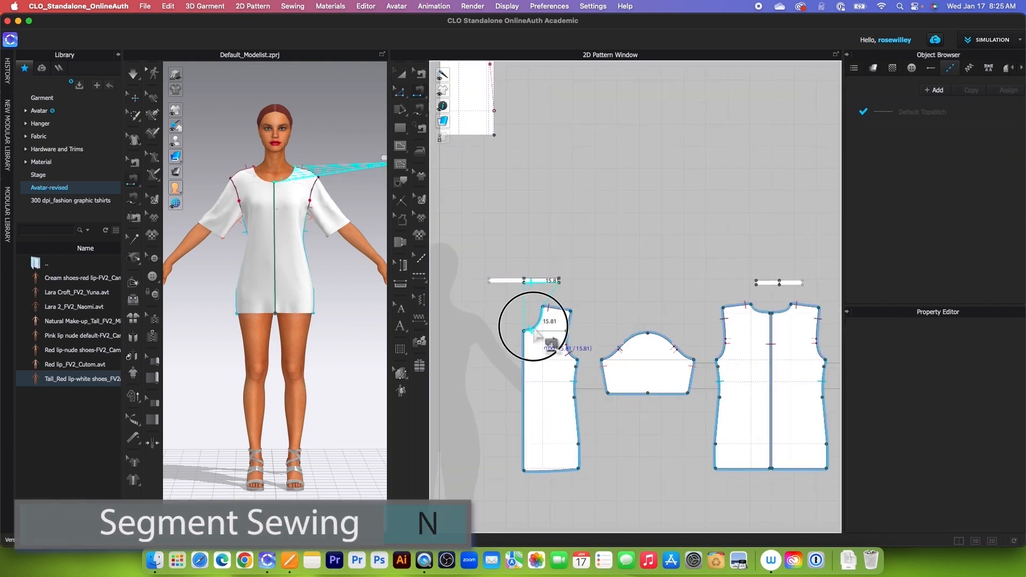
pyautogui.click(536, 331)
# Step: Sew the lower edge of one back neck band half to the matching back neckline curve
pyautogui.scroll(-3, 537, 334)
pyautogui.scroll(10, 641, 319)
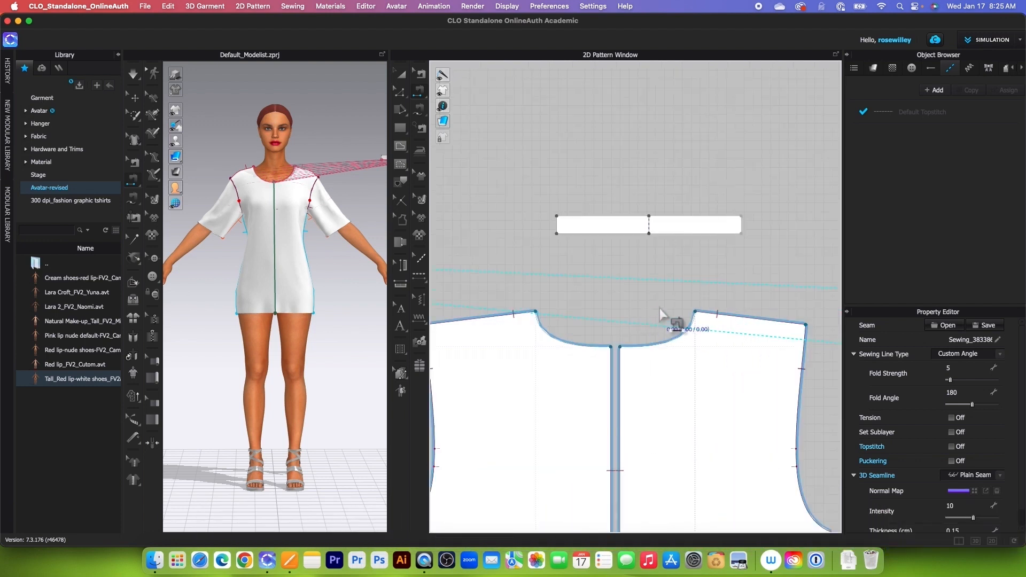
pyautogui.click(677, 236)
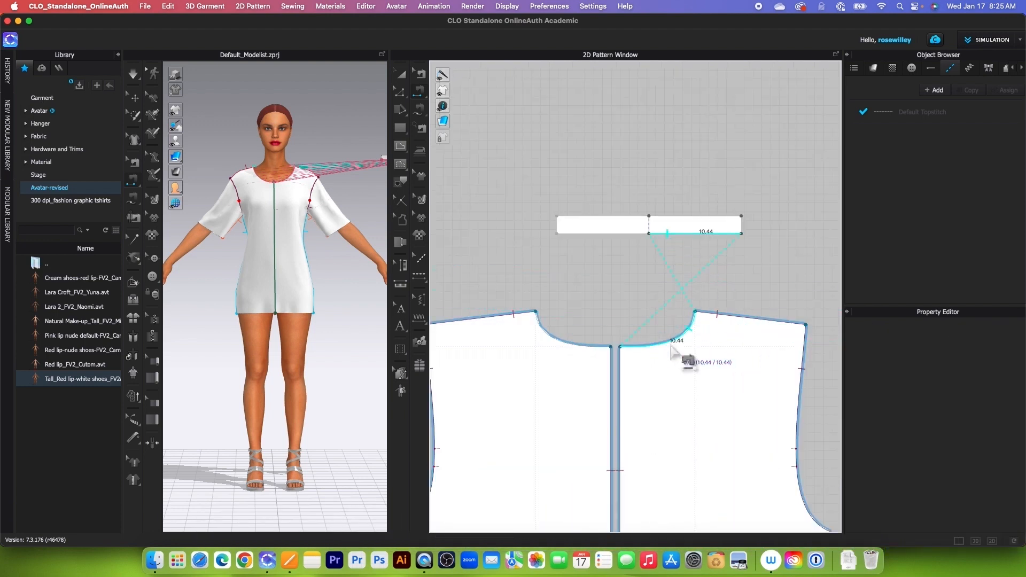
pyautogui.click(657, 352)
# Step: Center the back neck band above the back neckline and apply Superimpose (Side) to both neck bands on the garment
pyautogui.click(401, 74)
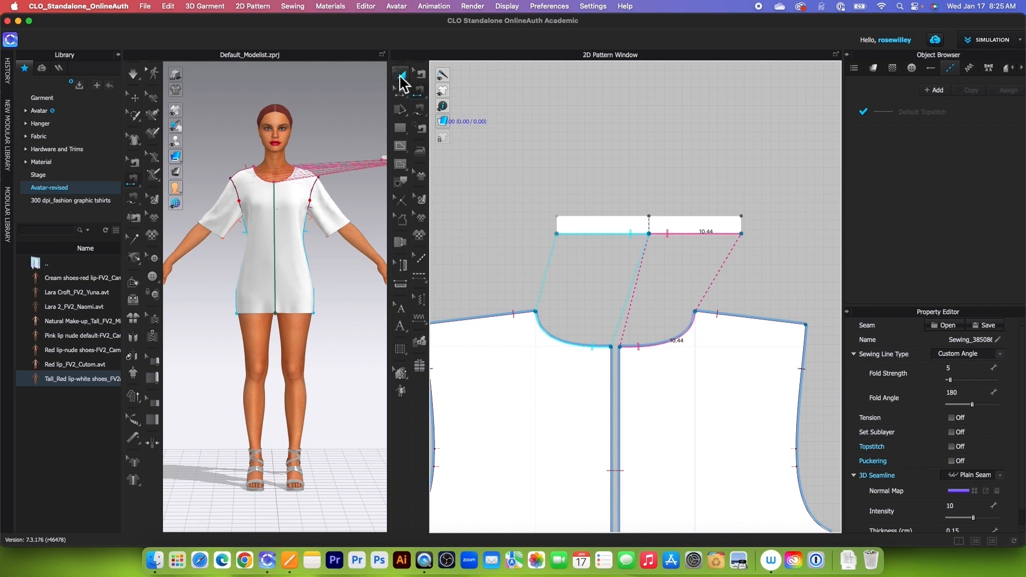
pyautogui.click(663, 229)
pyautogui.scroll(-5, 658, 236)
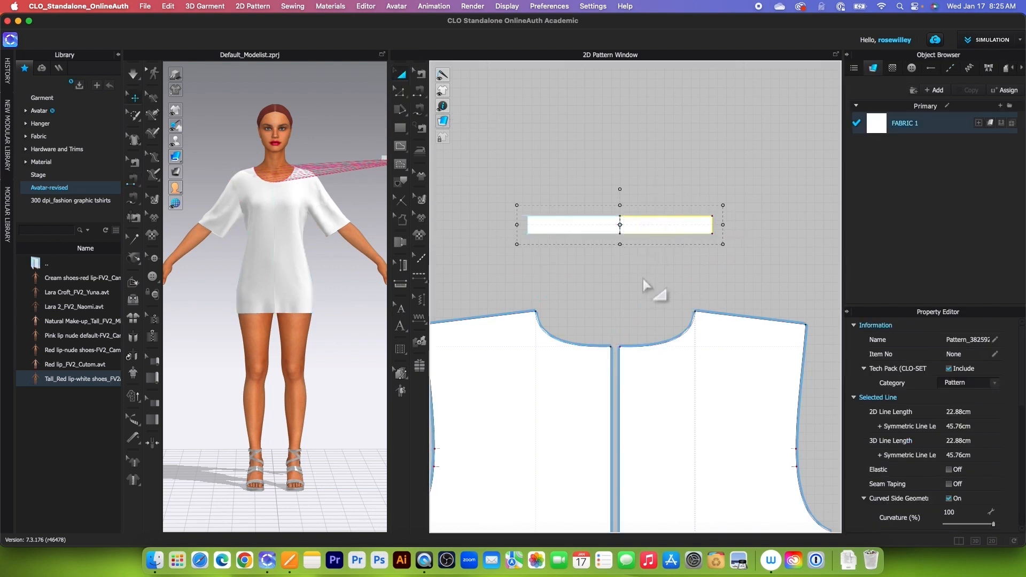
pyautogui.moveTo(471, 186); pyautogui.dragTo(690, 237)
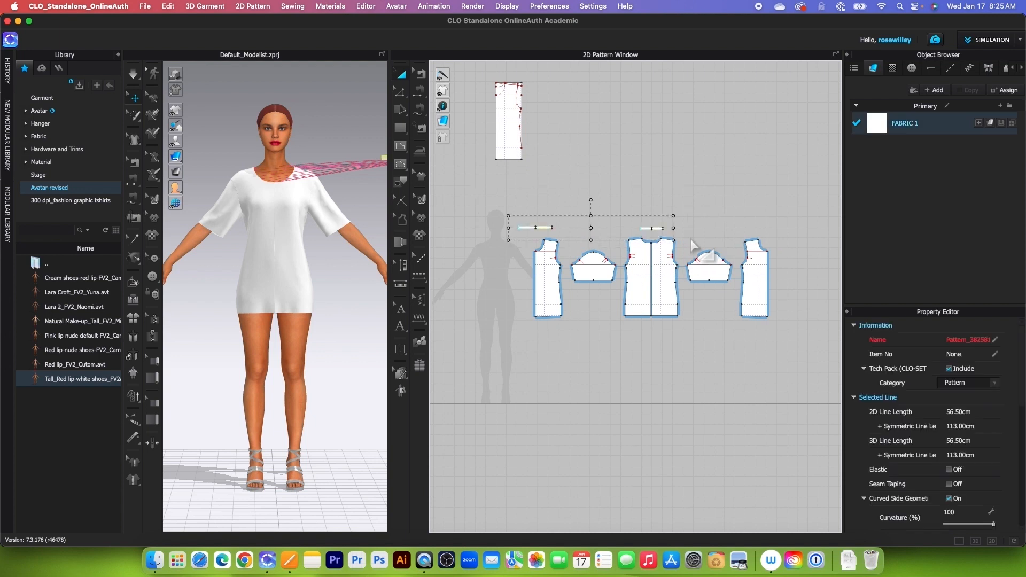
pyautogui.scroll(-3, 345, 312)
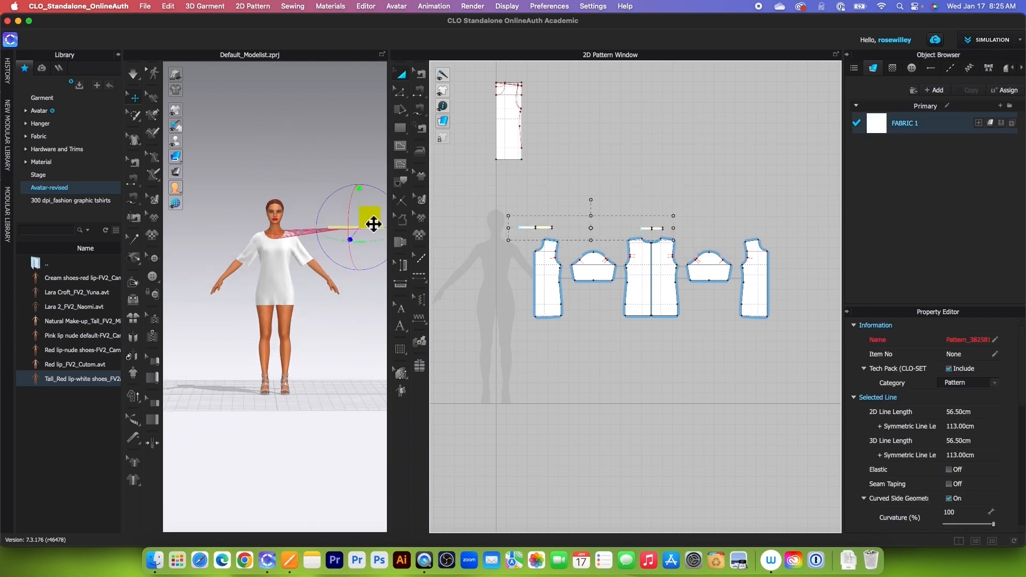
pyautogui.rightClick(369, 219)
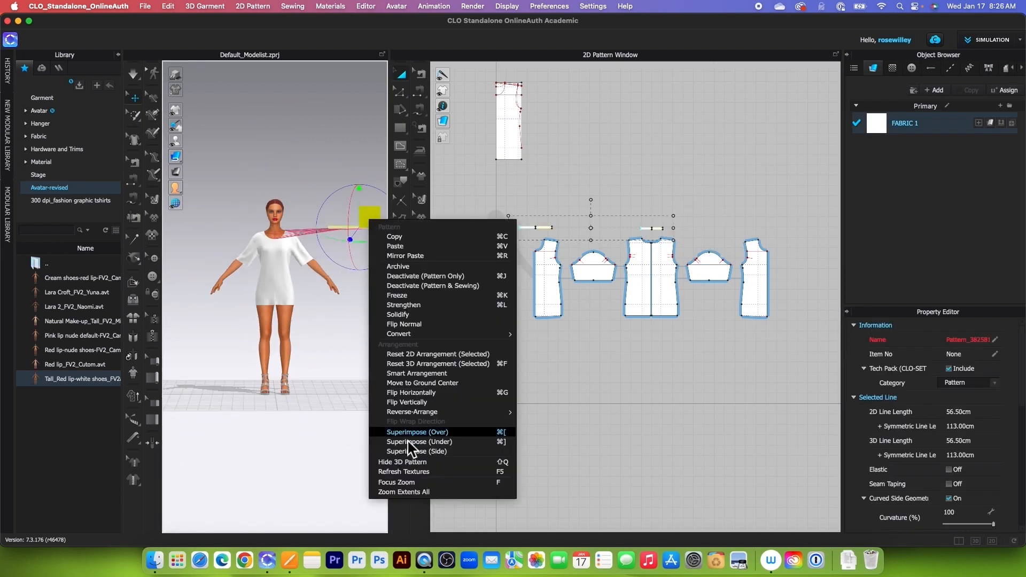
pyautogui.click(461, 452)
# Step: Simulate the garment so the sewn neck bands drape around the avatar's neckline, and stop the simulation
pyautogui.scroll(5, 321, 300)
pyautogui.click(321, 276)
pyautogui.moveTo(322, 277); pyautogui.dragTo(330, 335, button='middle')
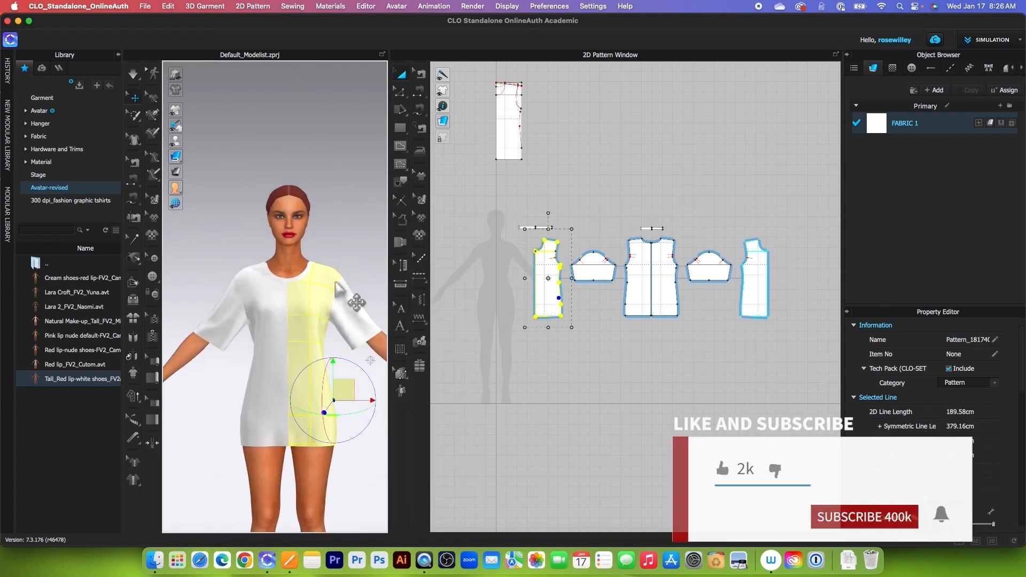
pyautogui.click(340, 348)
pyautogui.scroll(5, 340, 348)
pyautogui.moveTo(336, 347); pyautogui.dragTo(303, 336, button='right')
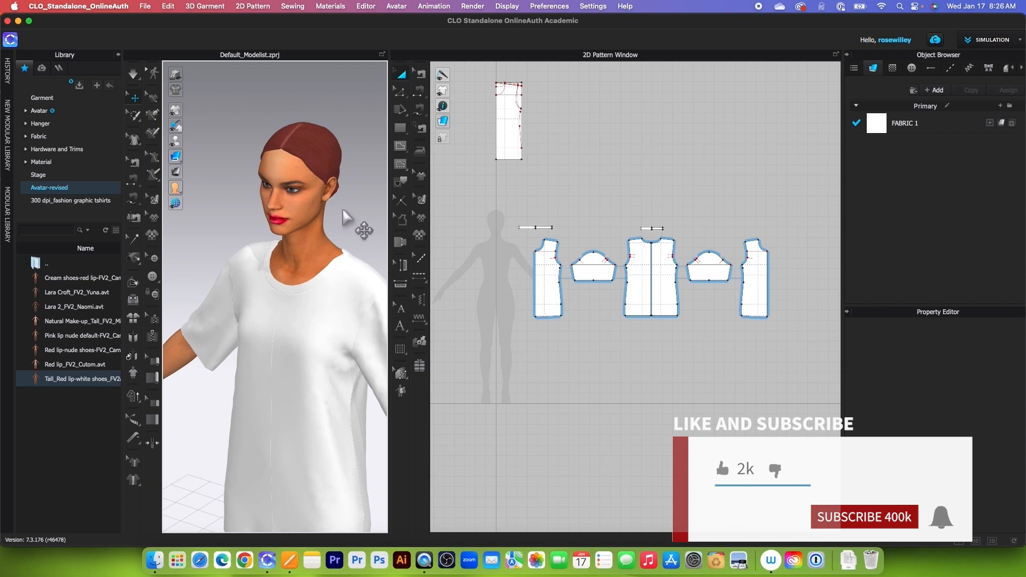
pyautogui.moveTo(343, 212); pyautogui.dragTo(314, 228, button='right')
pyautogui.scroll(5, 319, 267)
pyautogui.click(133, 76)
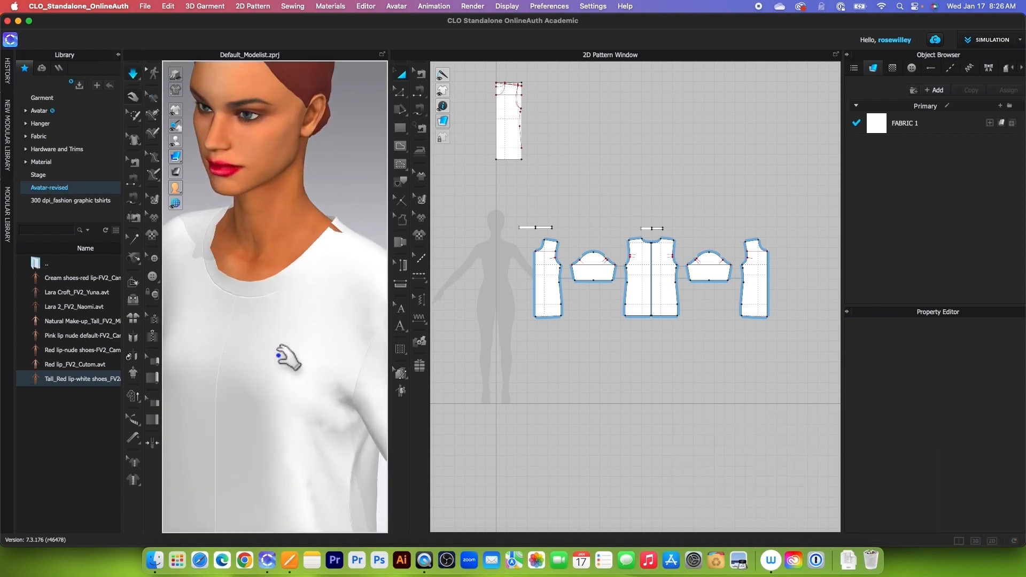
pyautogui.scroll(3, 278, 310)
pyautogui.click(136, 77)
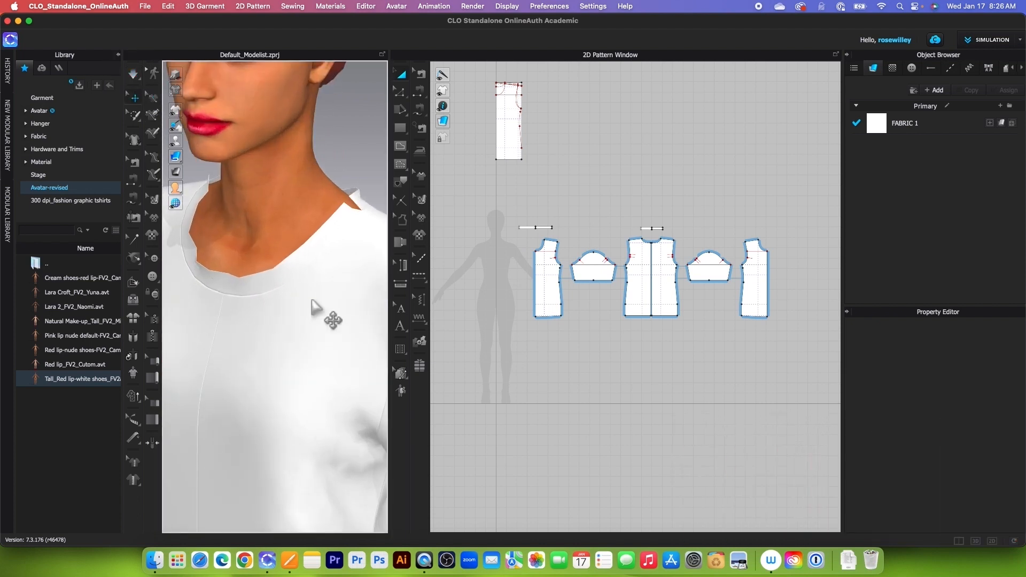
# Step: Sew the short end of the front neck band to the adjoining back neck band end at the shoulder with Segment Sewing
pyautogui.click(420, 92)
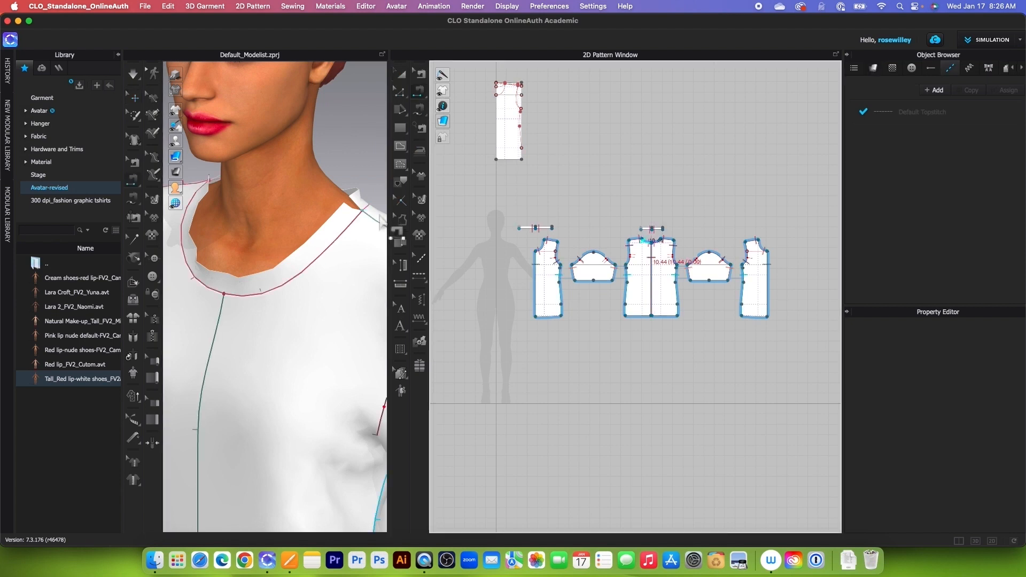
pyautogui.moveTo(280, 221); pyautogui.dragTo(255, 216, button='right')
pyautogui.click(346, 216)
pyautogui.click(348, 215)
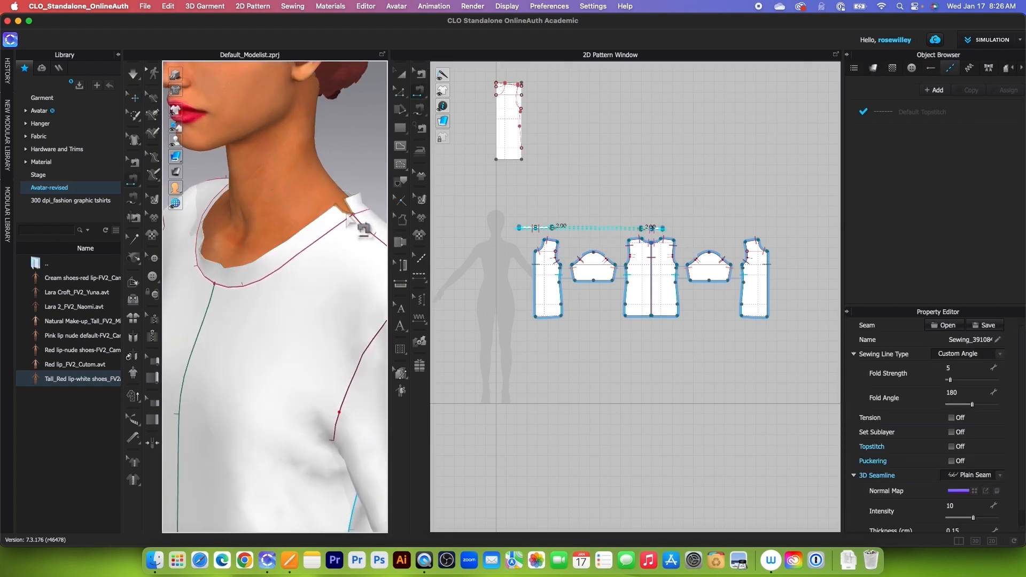
# Step: Simulate the garment to settle the joined neck bands, check the neckline from the front, and stop the simulation
pyautogui.click(133, 73)
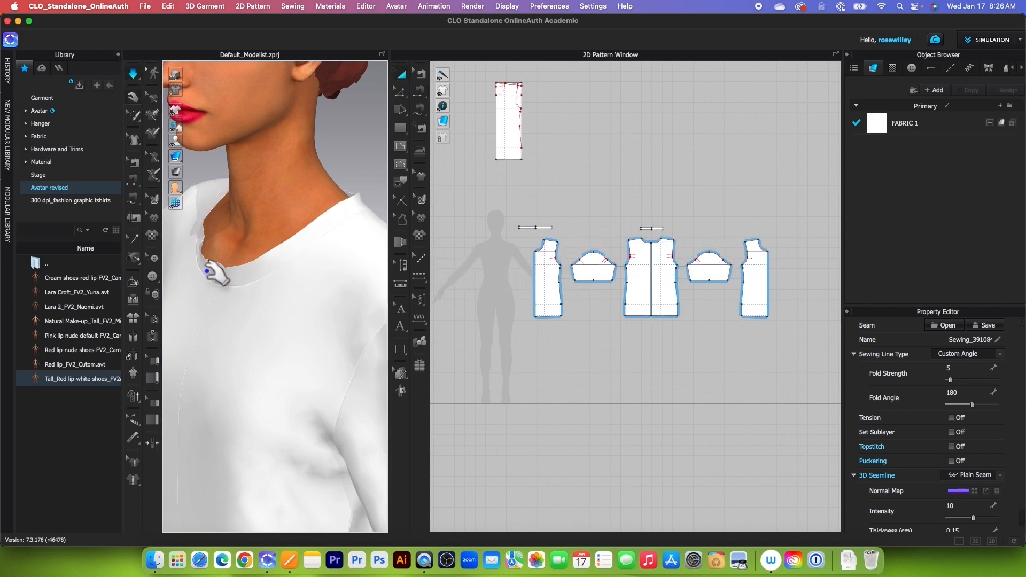
pyautogui.scroll(-3, 200, 268)
pyautogui.moveTo(206, 287); pyautogui.dragTo(277, 268, button='right')
pyautogui.scroll(-5, 283, 275)
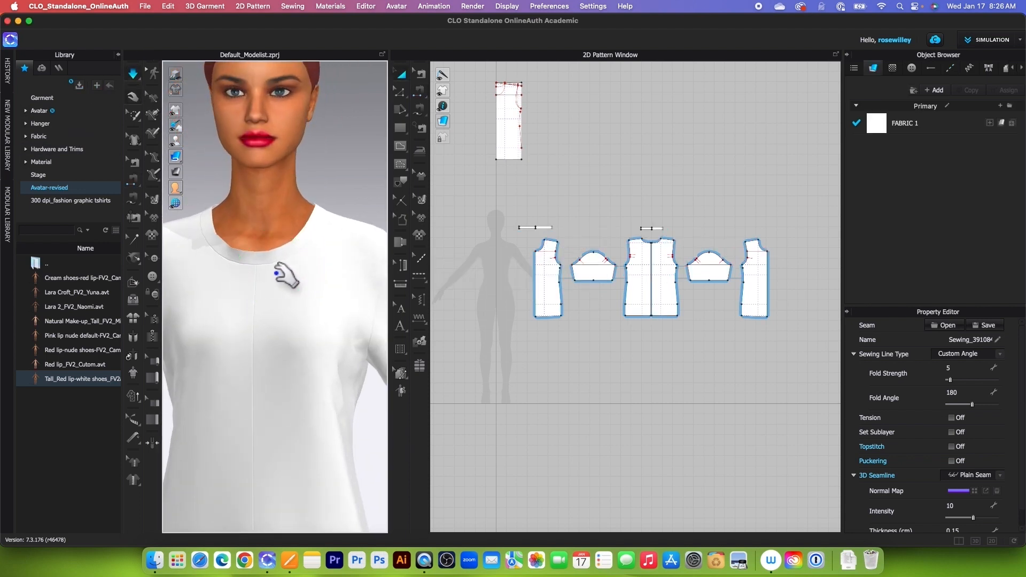
pyautogui.scroll(2, 316, 282)
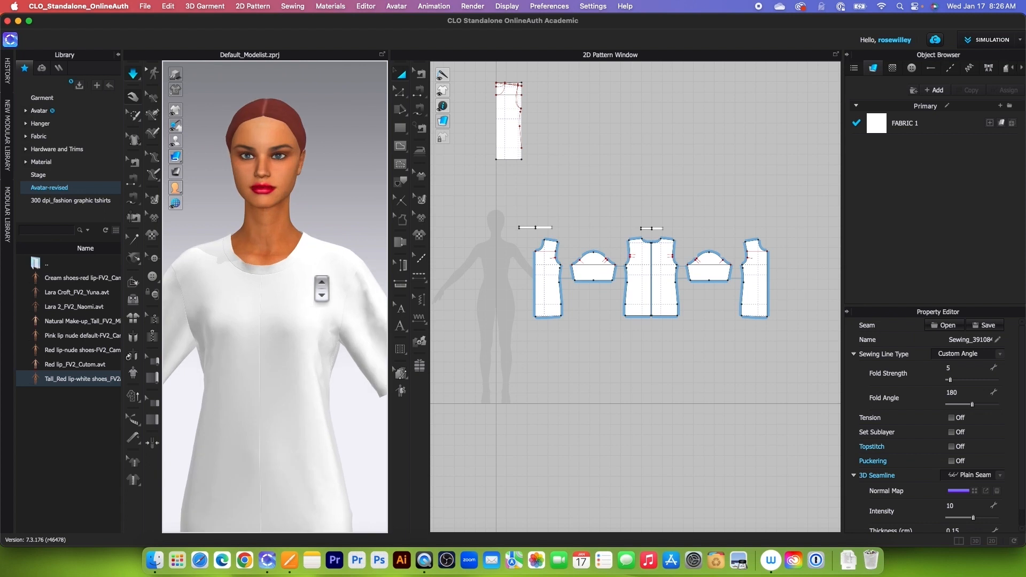
pyautogui.scroll(-5, 306, 271)
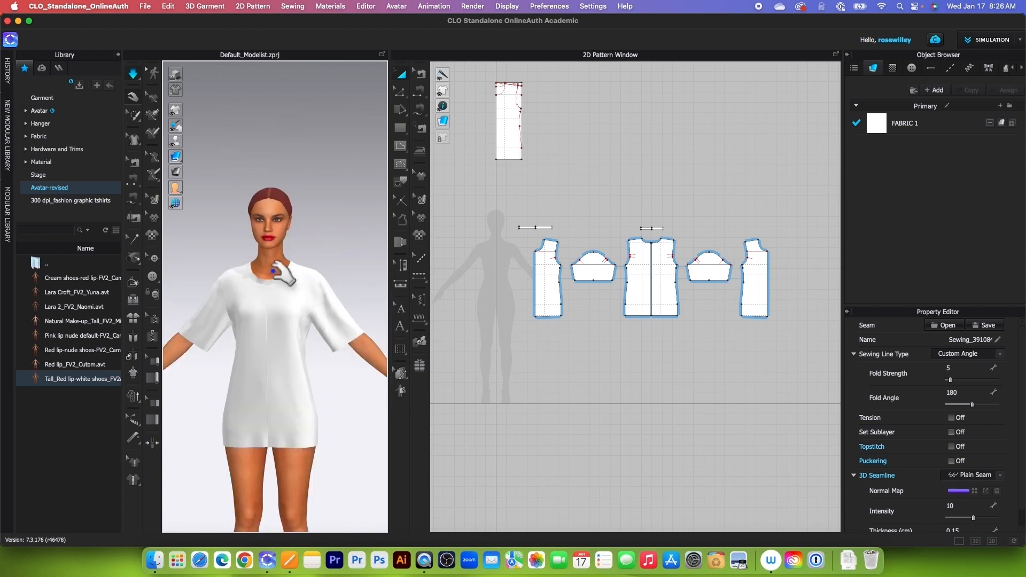
pyautogui.click(136, 76)
pyautogui.click(132, 181)
pyautogui.scroll(3, 321, 299)
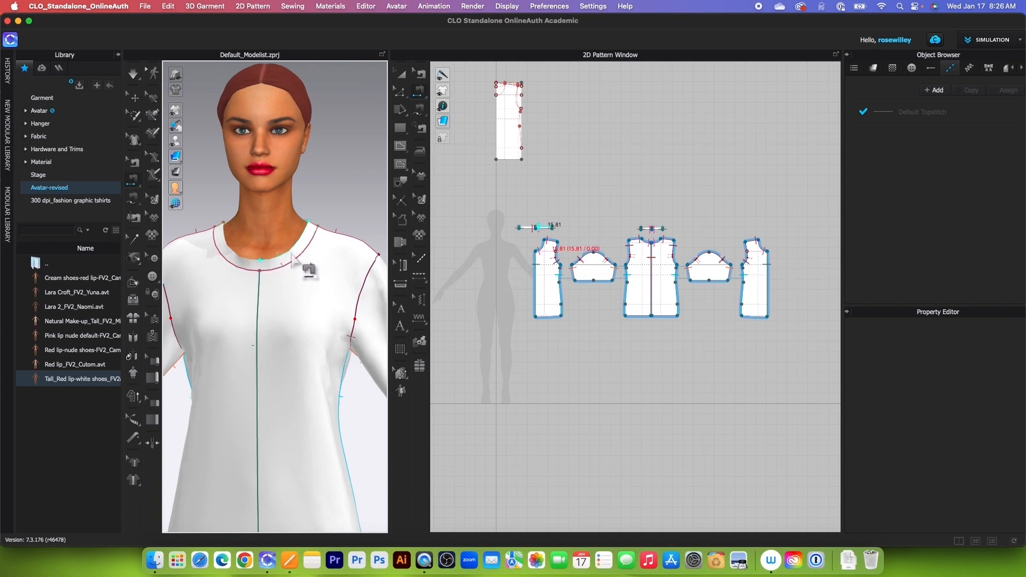
pyautogui.scroll(-3, 308, 270)
pyautogui.moveTo(396, 378); pyautogui.dragTo(491, 378)
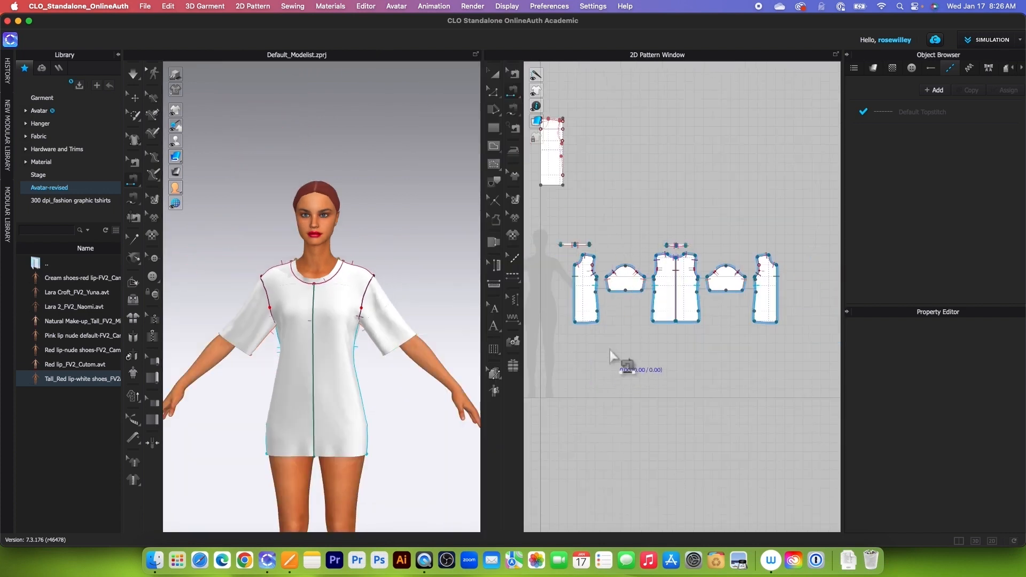
pyautogui.scroll(5, 647, 315)
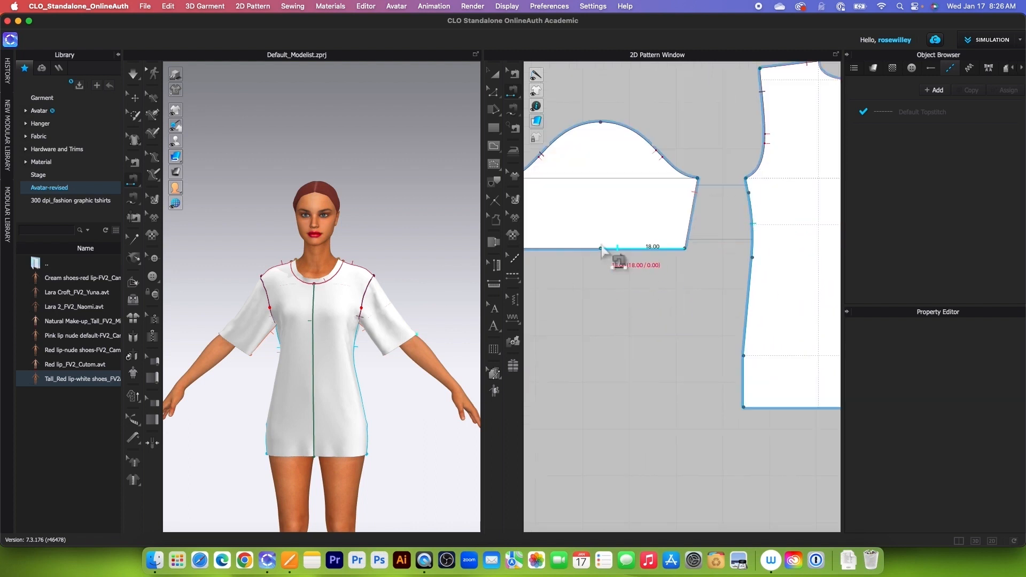
# Step: Extend the front, sleeve and back hem edges by 3 cm with Offset Pattern Outline, creating an internal line and using the Mirror side segment type
pyautogui.click(493, 92)
pyautogui.moveTo(587, 237); pyautogui.dragTo(627, 289)
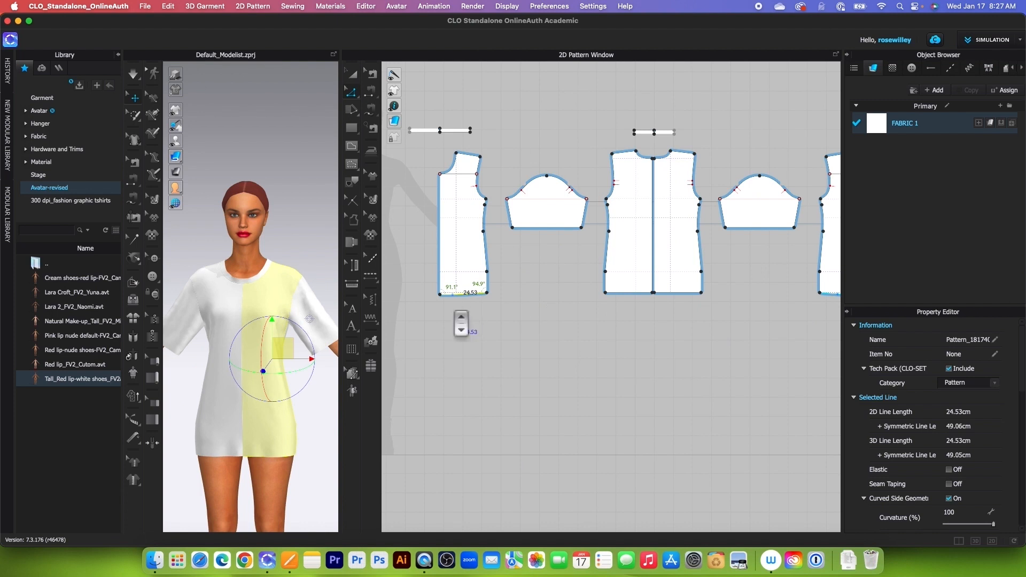
pyautogui.scroll(3, 453, 311)
pyautogui.click(459, 296)
pyautogui.click(460, 291)
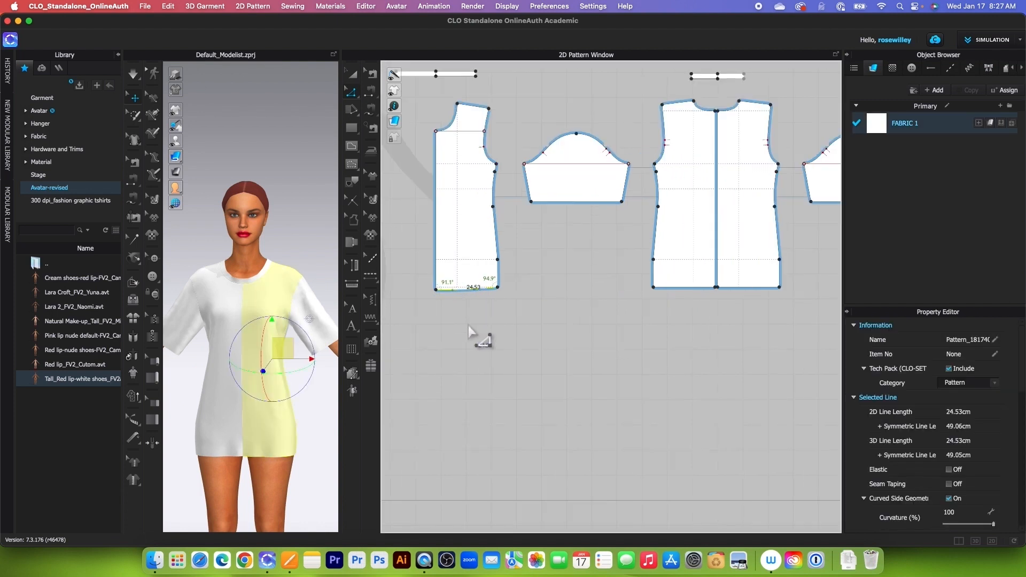
pyautogui.click(577, 203)
pyautogui.click(686, 288)
pyautogui.rightClick(687, 293)
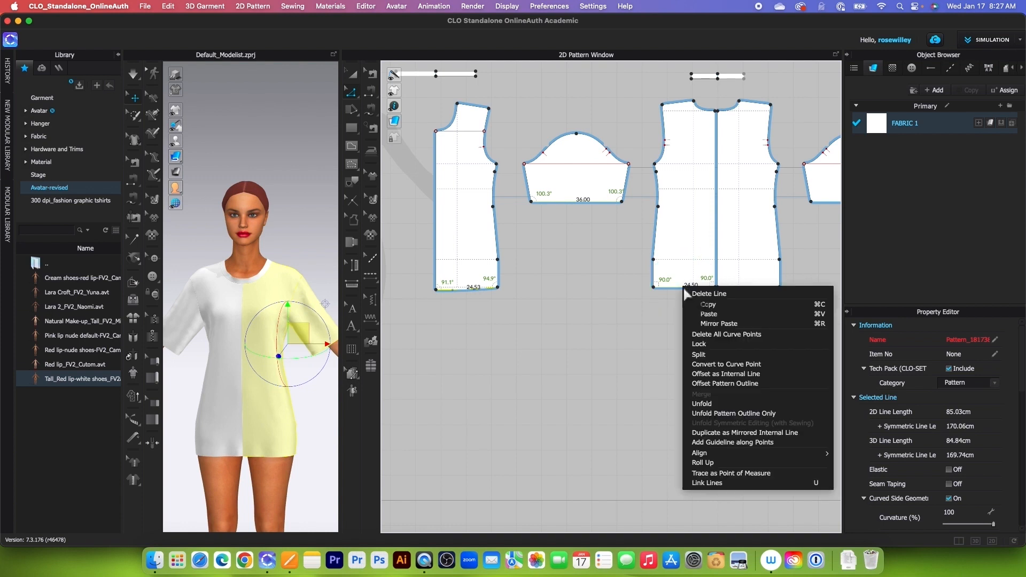
pyautogui.click(733, 386)
pyautogui.moveTo(592, 143); pyautogui.dragTo(347, 151)
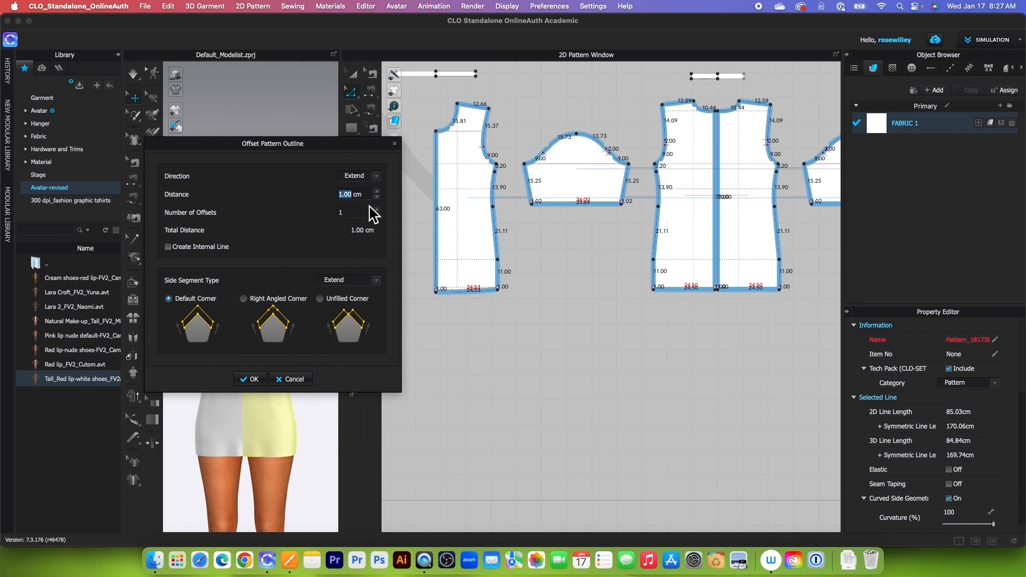
pyautogui.write('3')
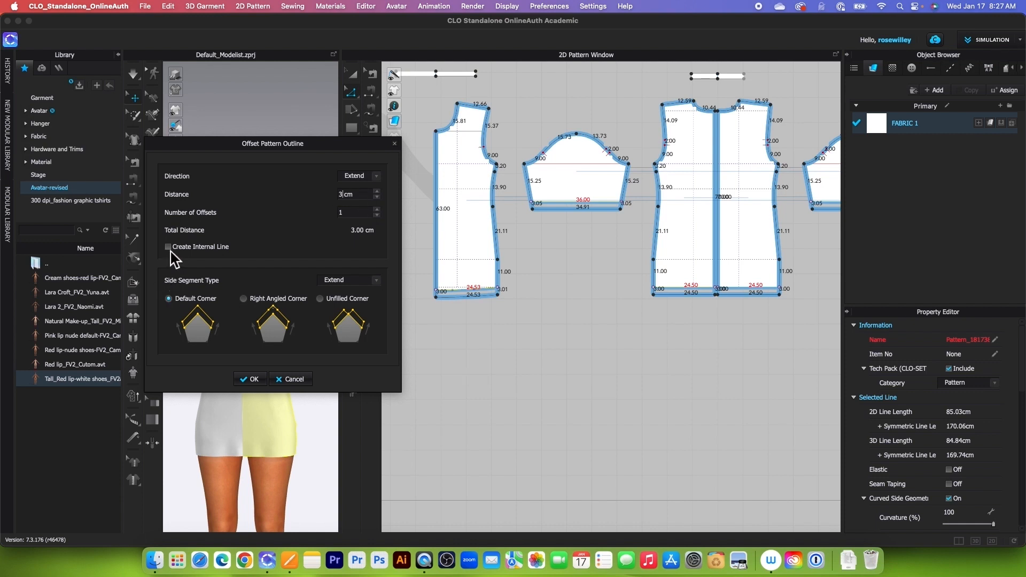
pyautogui.click(377, 280)
pyautogui.click(332, 291)
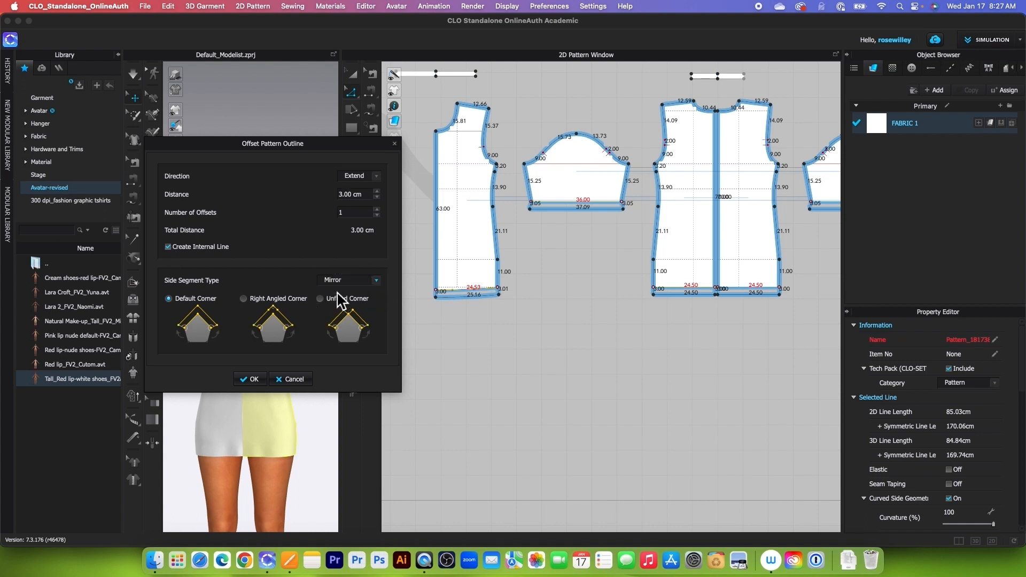
pyautogui.click(253, 380)
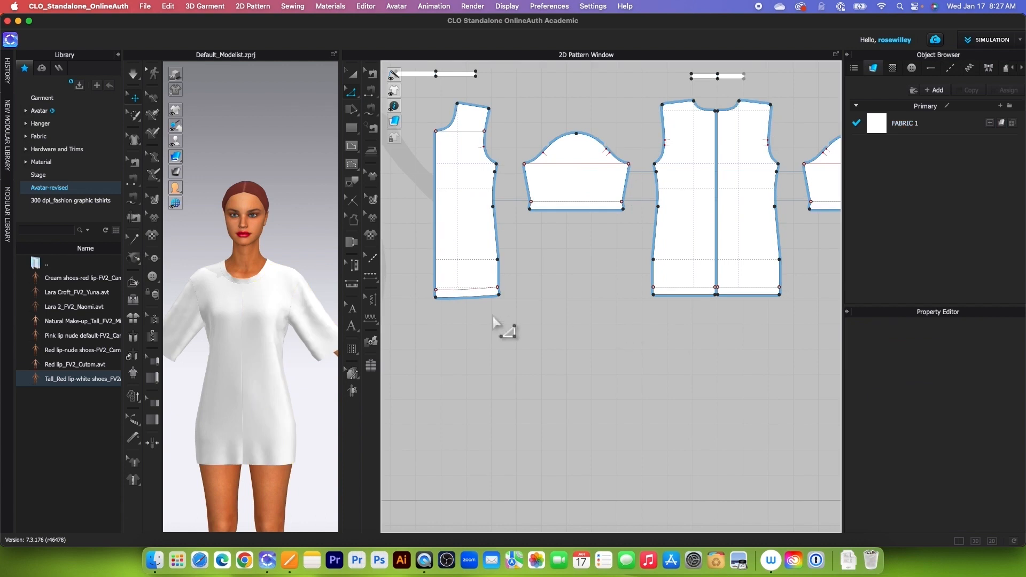
# Step: Offset the extended front, sleeve and back hem edges as one internal line at 6 cm with Extend enabled
pyautogui.click(466, 297)
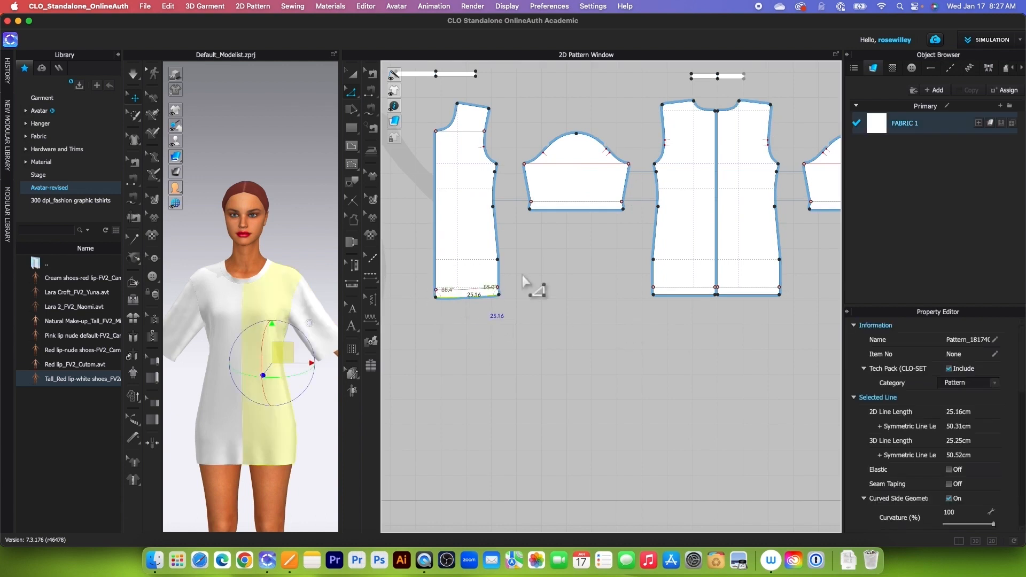
pyautogui.click(684, 297)
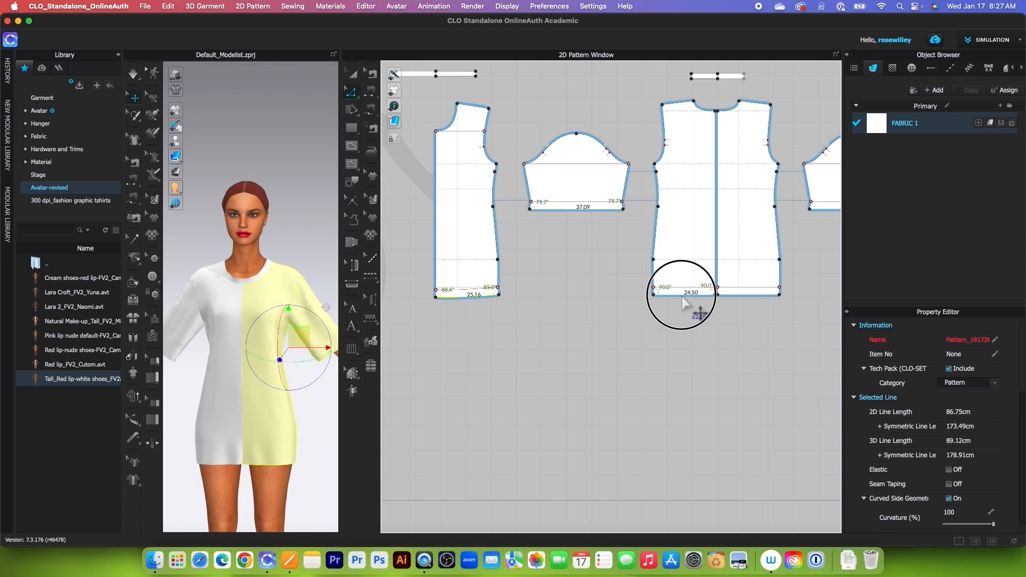
pyautogui.rightClick(684, 304)
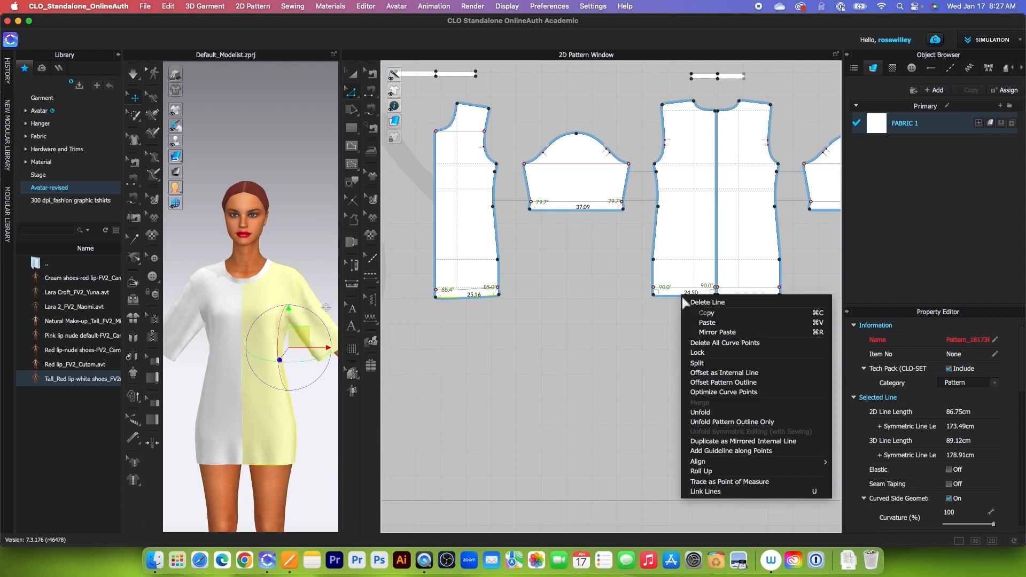
pyautogui.click(725, 373)
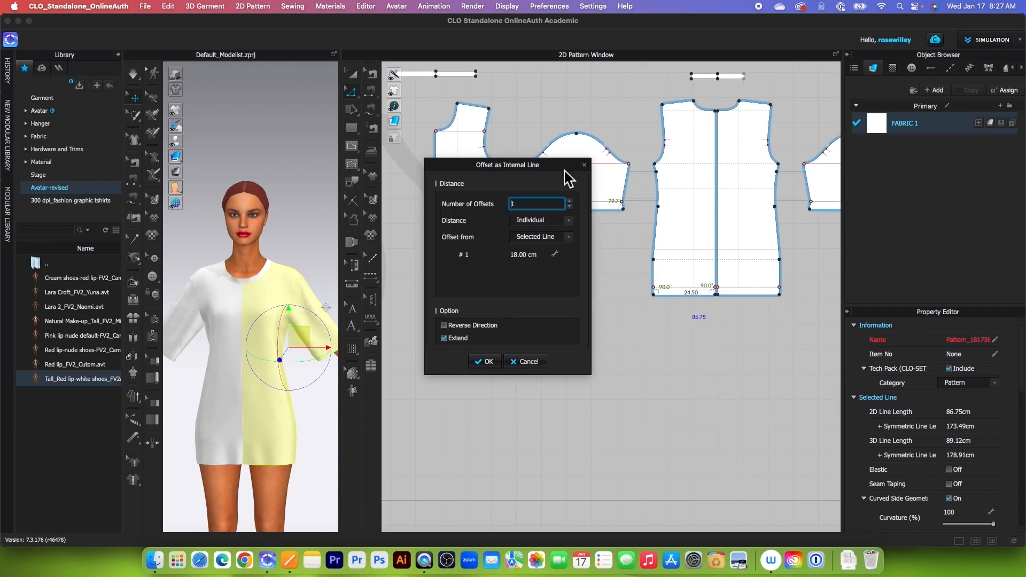
pyautogui.moveTo(565, 170); pyautogui.dragTo(387, 170)
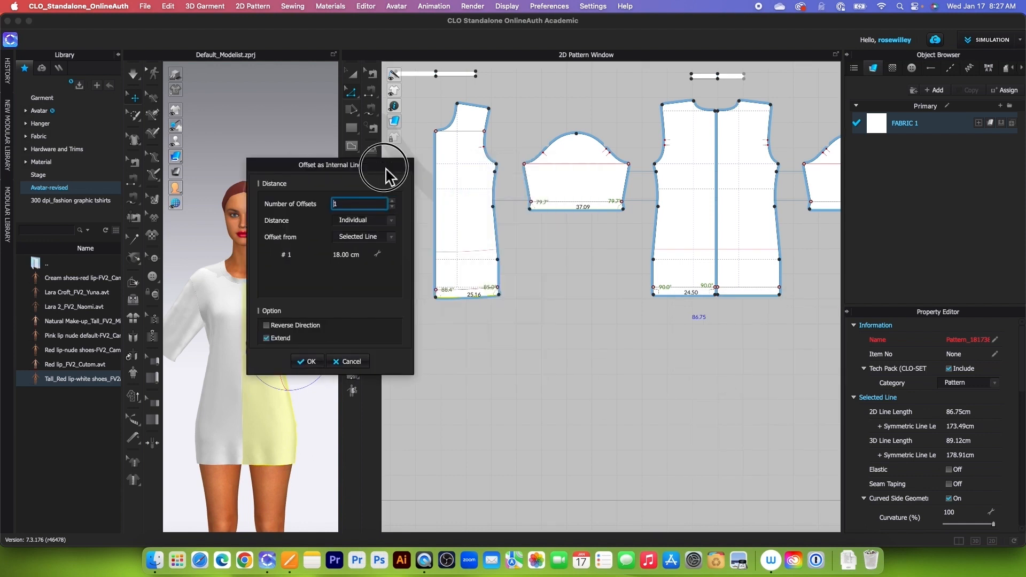
pyautogui.doubleClick(347, 257)
pyautogui.write('6')
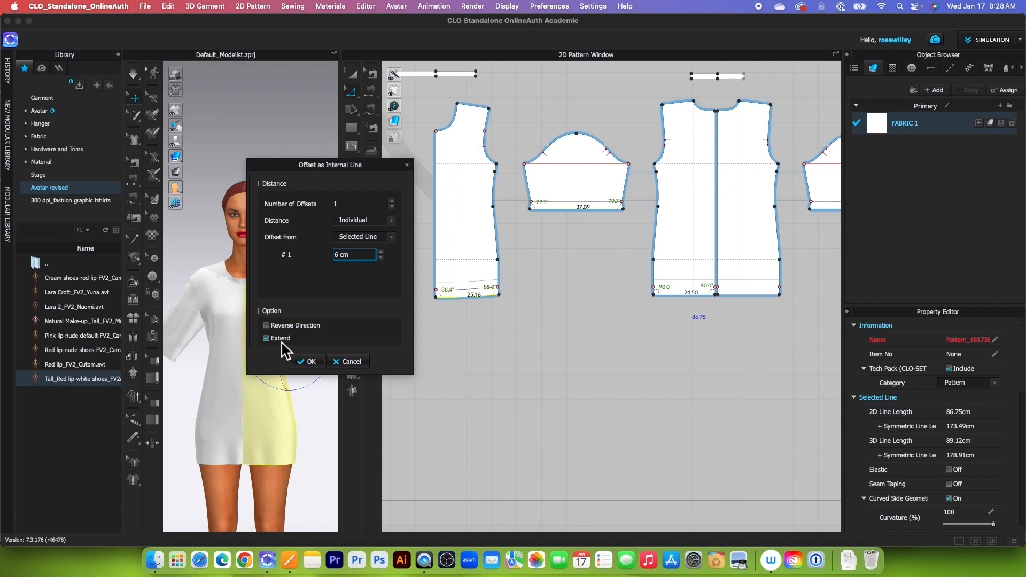
pyautogui.click(311, 362)
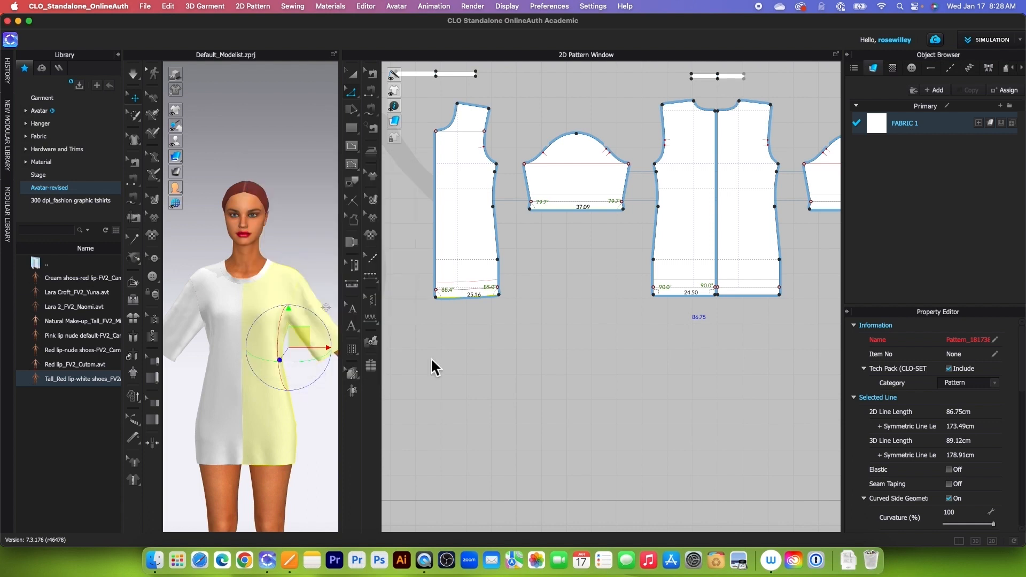
pyautogui.scroll(-4, 578, 357)
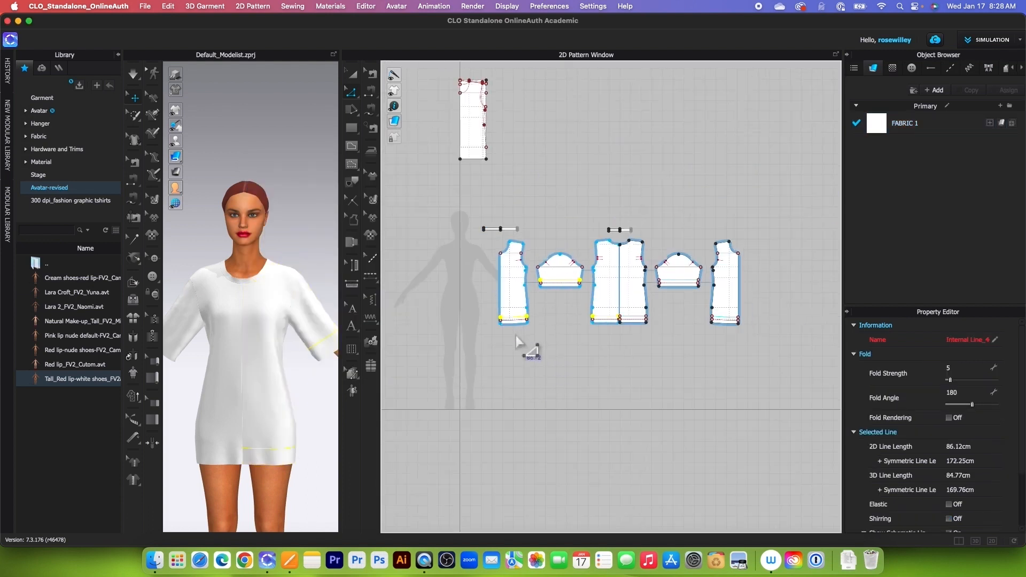
pyautogui.scroll(4, 524, 363)
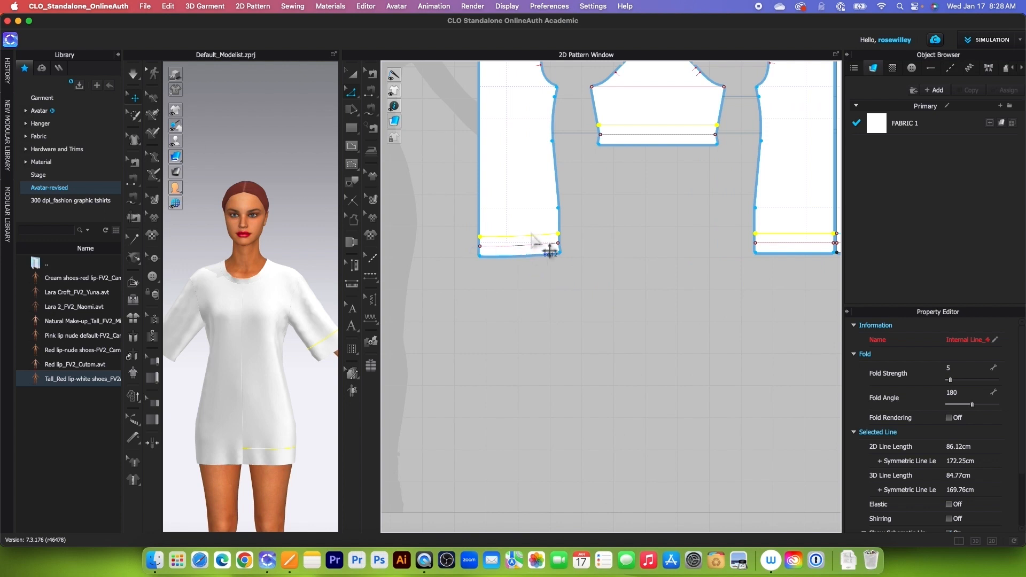
pyautogui.scroll(-3, 458, 339)
# Step: Select all the T-shirt body, sleeve and neck band patterns together and strengthen them
pyautogui.click(352, 75)
pyautogui.scroll(-2, 422, 235)
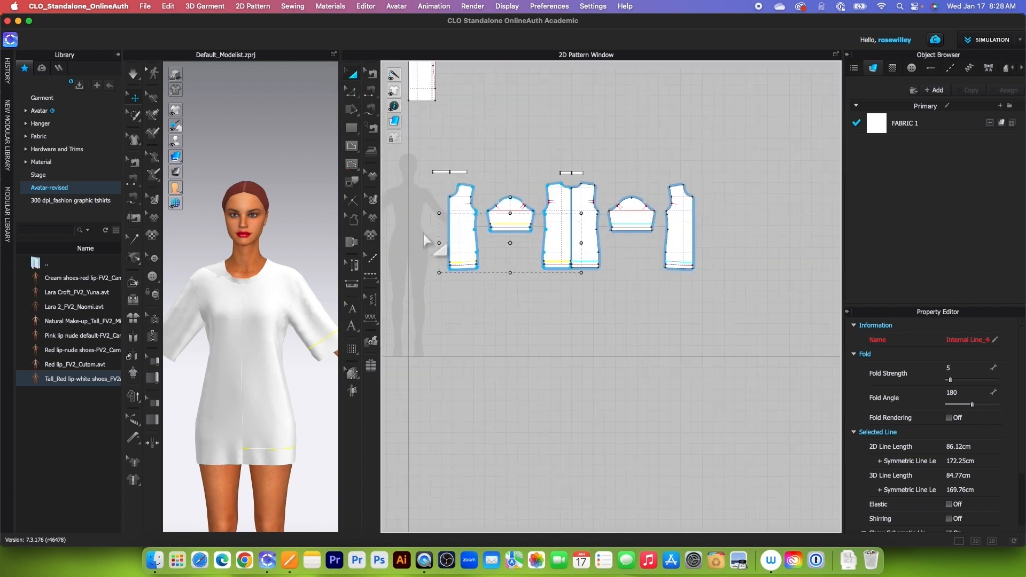
pyautogui.moveTo(415, 155); pyautogui.dragTo(759, 321)
pyautogui.rightClick(589, 229)
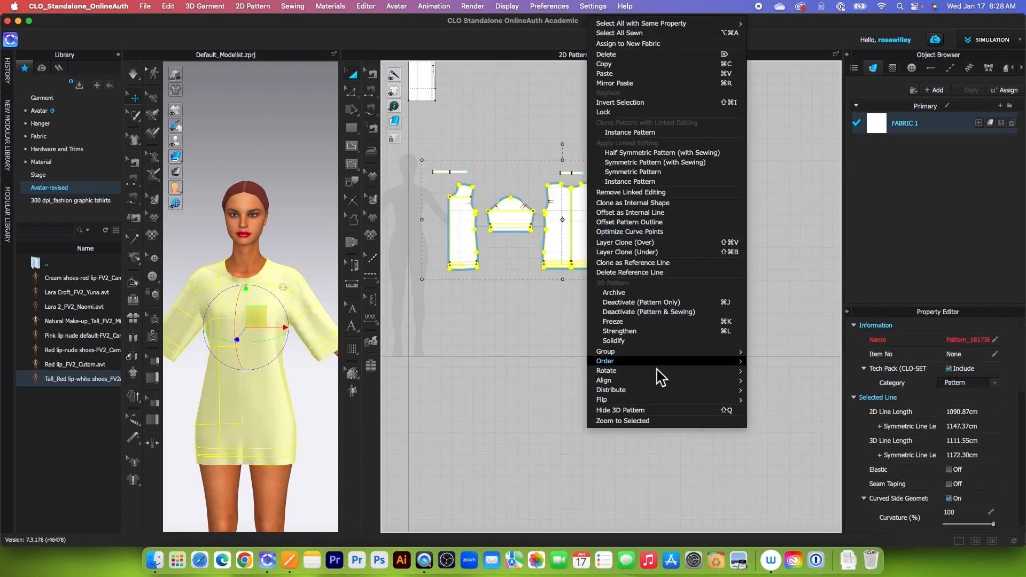
pyautogui.click(620, 331)
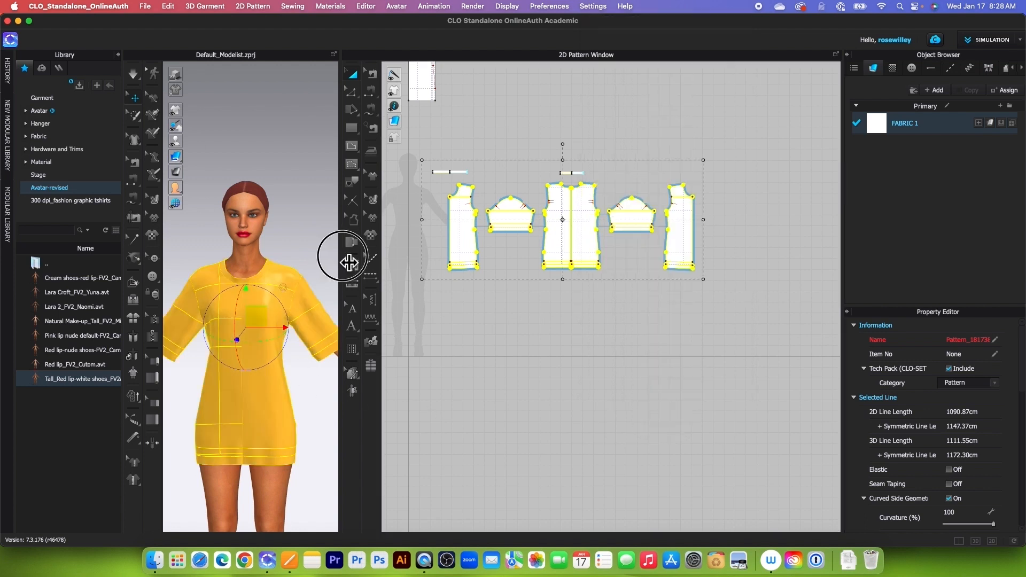
# Step: Show the internal lines on the 3D garment, simulate the strengthened T-shirt, and stop the simulation
pyautogui.moveTo(341, 259); pyautogui.dragTo(504, 273)
pyautogui.scroll(3, 424, 442)
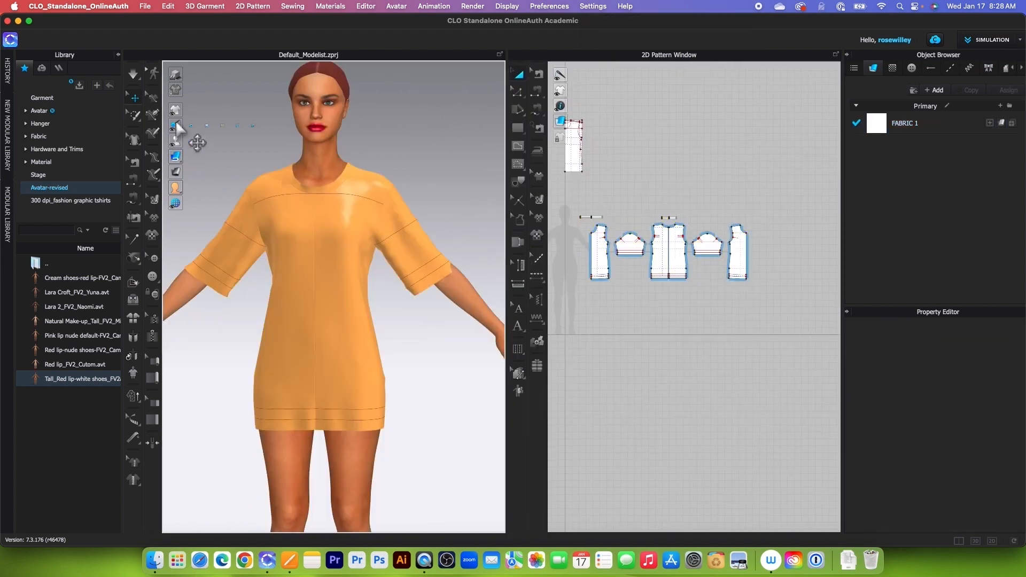
pyautogui.moveTo(179, 110)
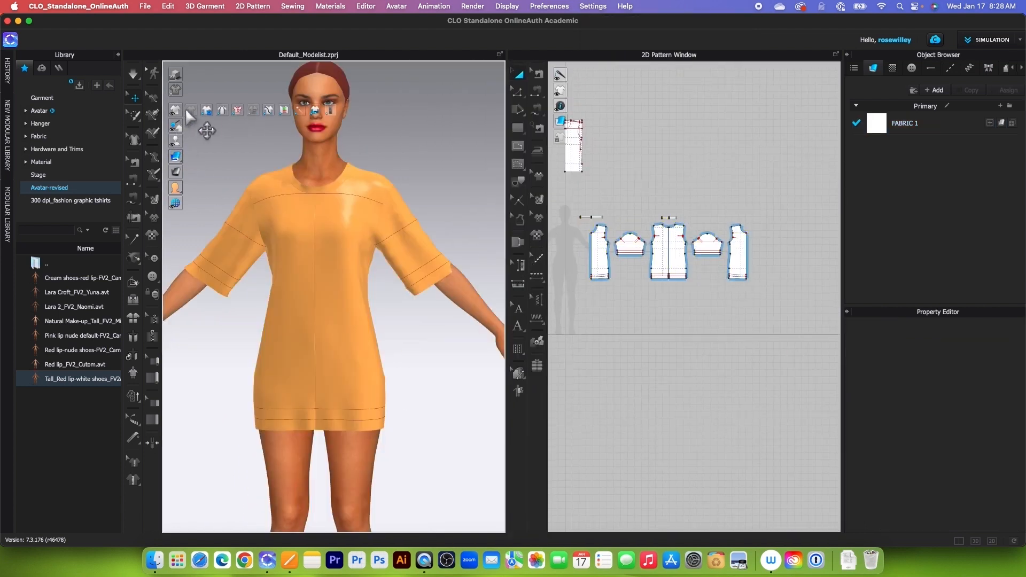
pyautogui.click(239, 112)
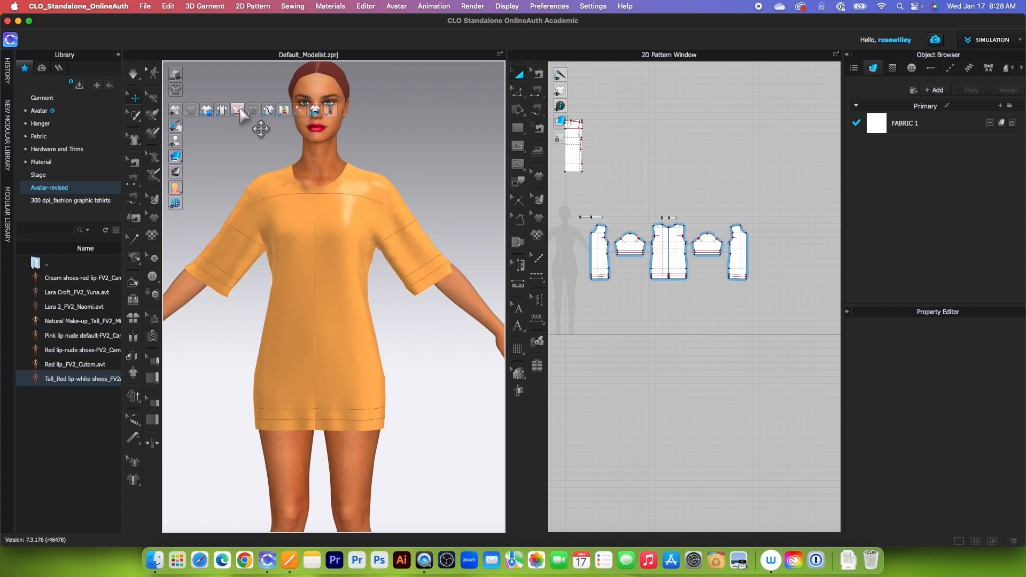
pyautogui.click(133, 74)
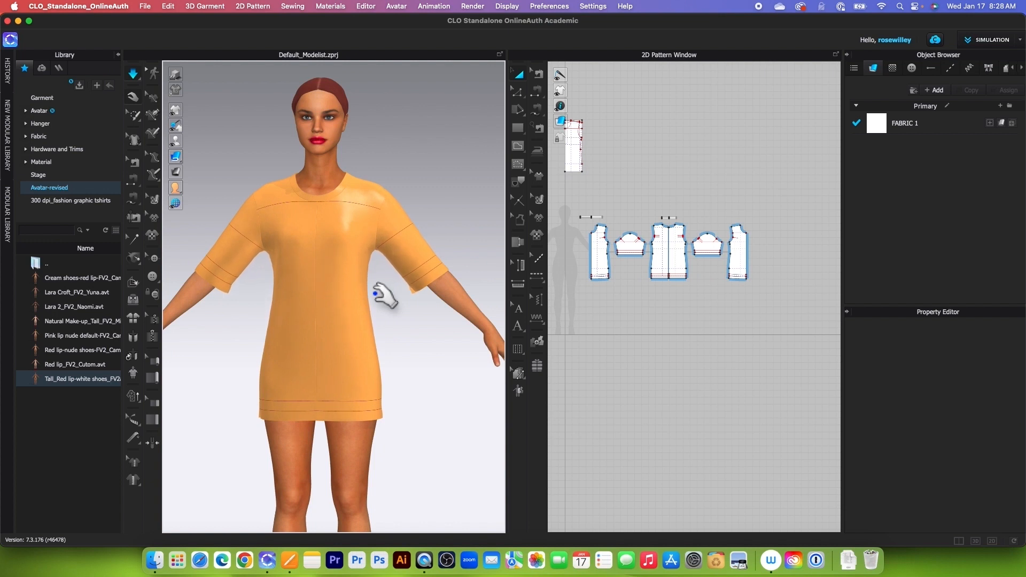
pyautogui.click(131, 73)
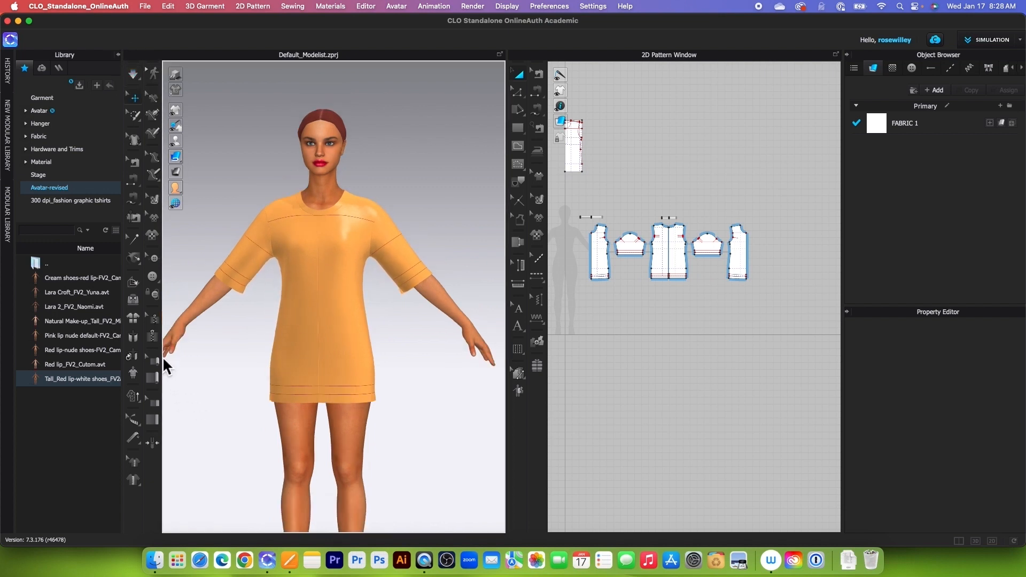
# Step: Select the sleeve's hem fold line with Fold Arrangement and set its fold angle to 0
pyautogui.click(138, 286)
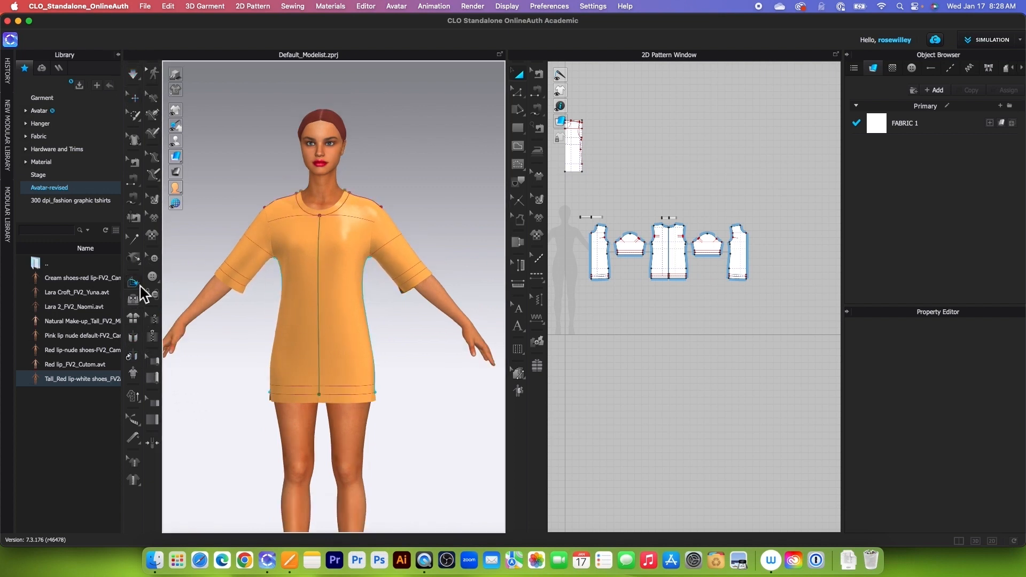
pyautogui.click(422, 275)
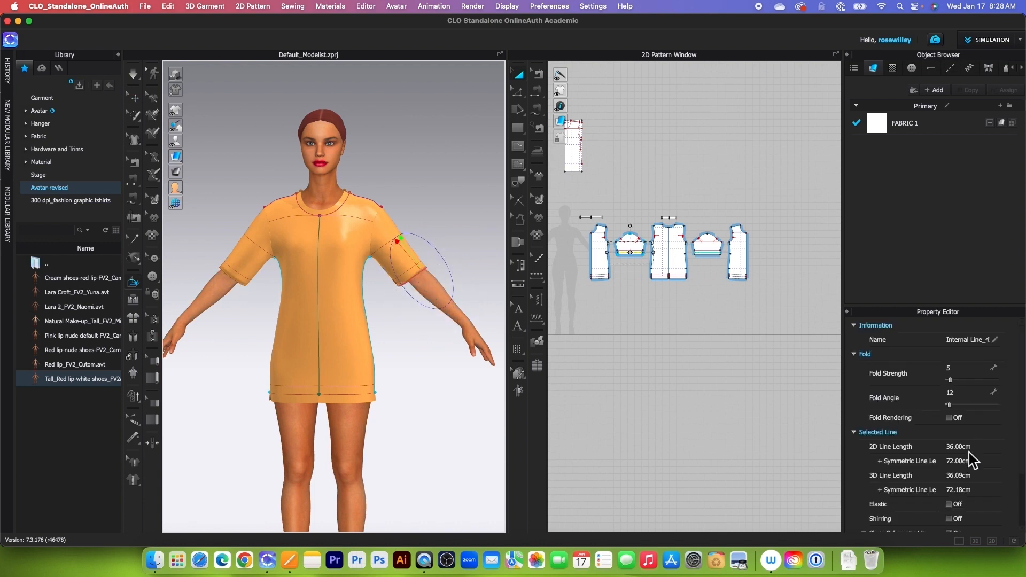
pyautogui.moveTo(954, 407); pyautogui.dragTo(918, 411)
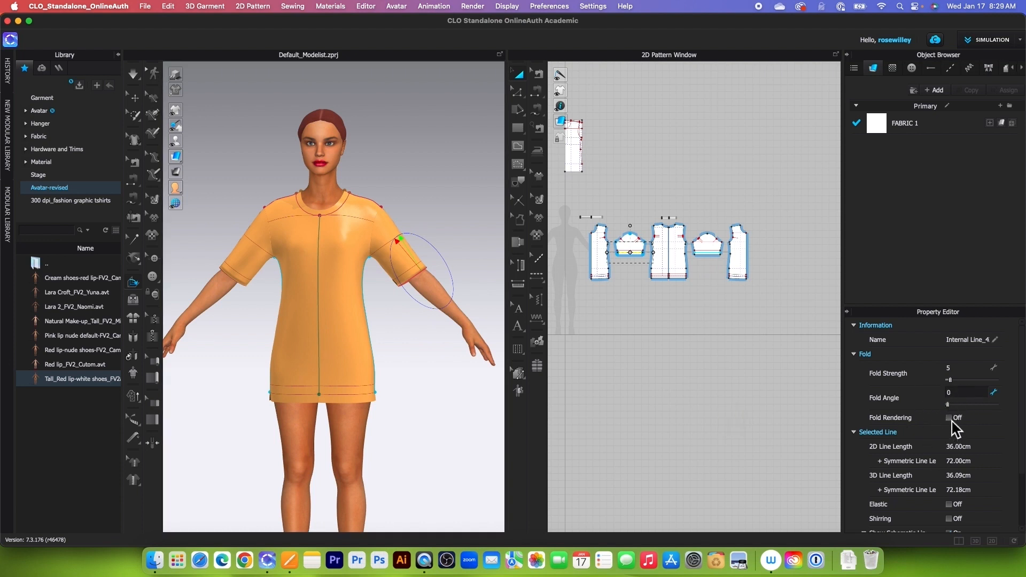
# Step: Select the front body's hem fold line on the 3D garment, set its fold angle to 0 and turn on Fold Rendering
pyautogui.moveTo(343, 478); pyautogui.dragTo(474, 473, button='right')
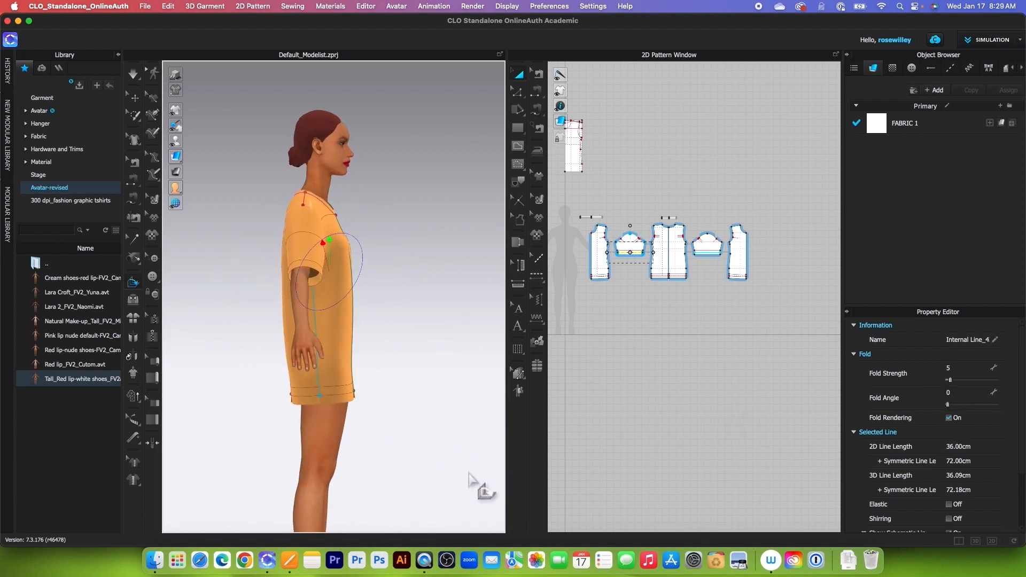
pyautogui.click(353, 397)
pyautogui.moveTo(357, 412)
pyautogui.mouseDown()
pyautogui.moveTo(355, 431)
pyautogui.moveTo(350, 396)
pyautogui.mouseUp()
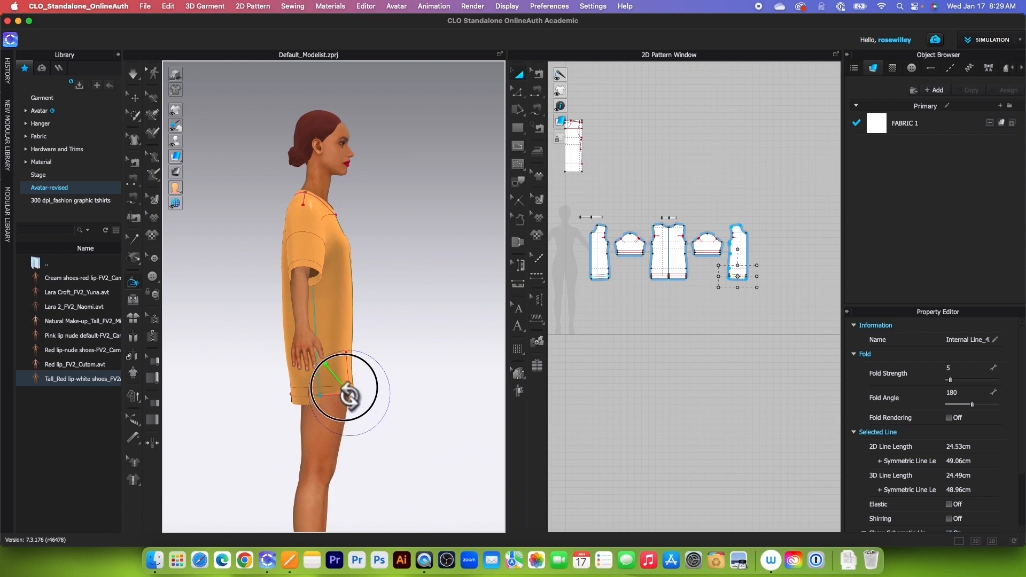
pyautogui.moveTo(957, 413); pyautogui.dragTo(942, 416)
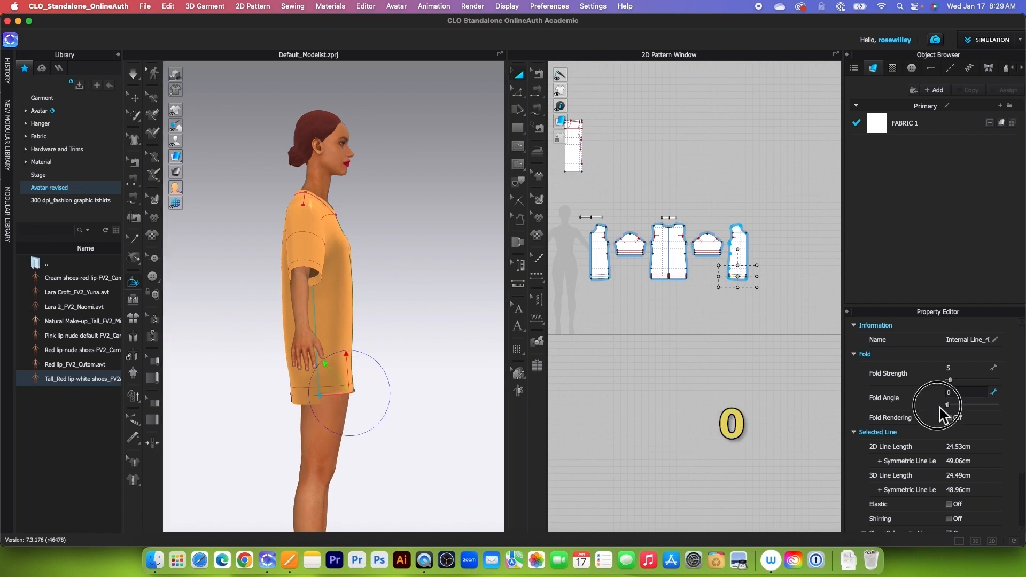
pyautogui.click(952, 421)
# Step: Select the back body's hem fold line on the 3D garment, set its fold angle to 0 and turn on Fold Rendering
pyautogui.moveTo(256, 472); pyautogui.dragTo(470, 449, button='right')
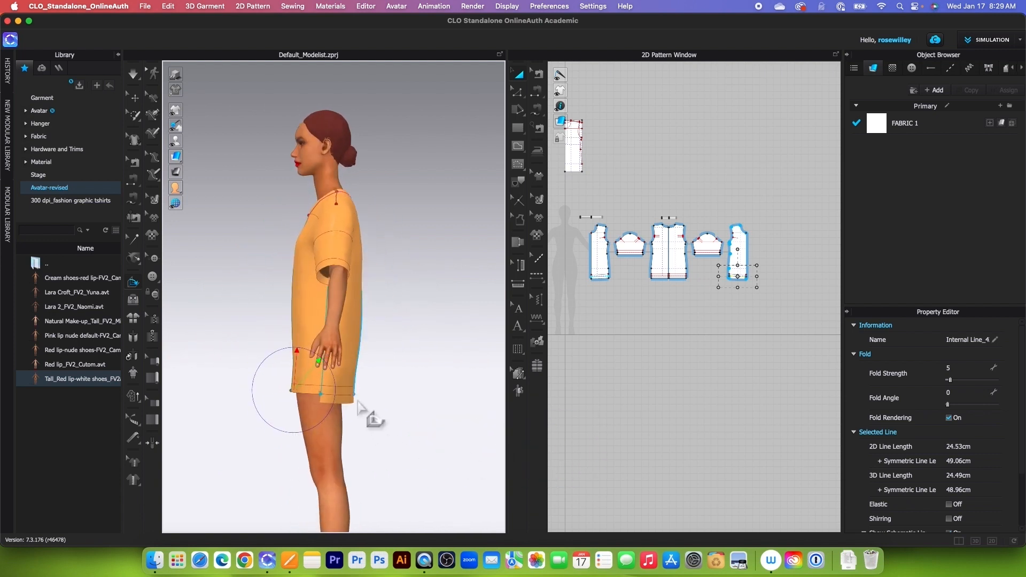
pyautogui.click(350, 398)
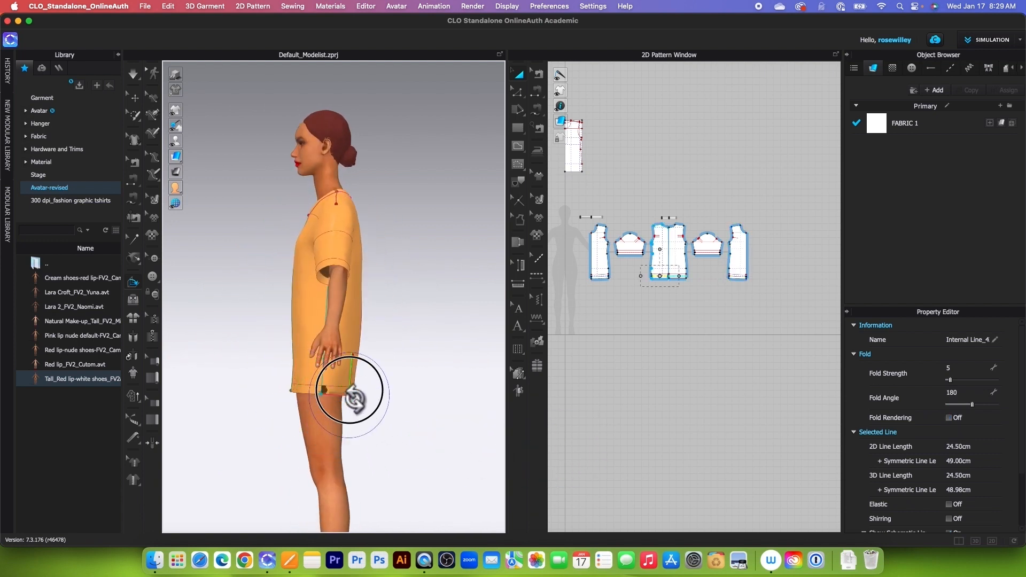
pyautogui.click(925, 412)
pyautogui.write('0')
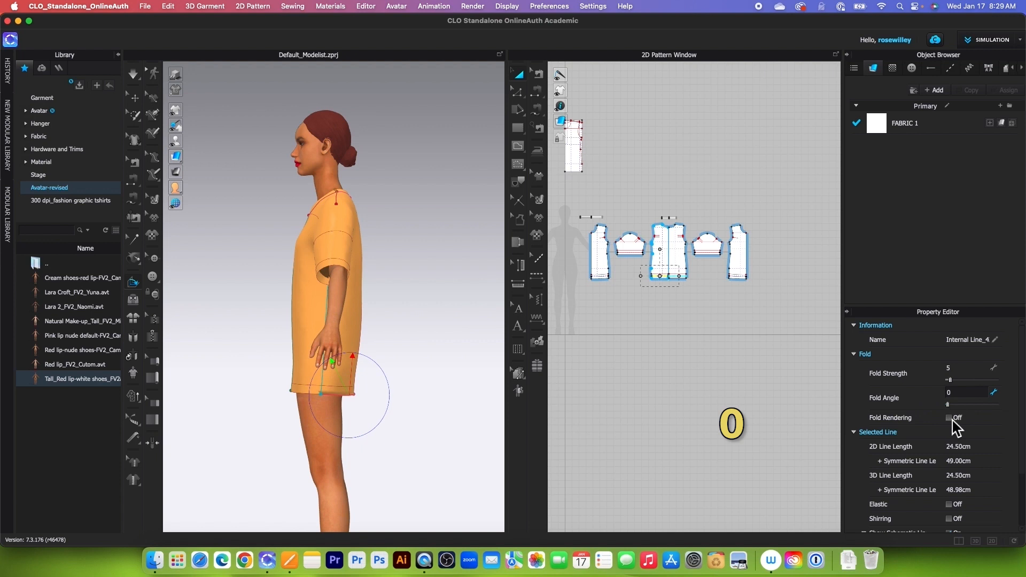
pyautogui.scroll(-5, 406, 423)
# Step: Simulate the T-shirt so the sleeve and body hems fold inward, and stop the simulation
pyautogui.moveTo(405, 420); pyautogui.dragTo(509, 431, button='right')
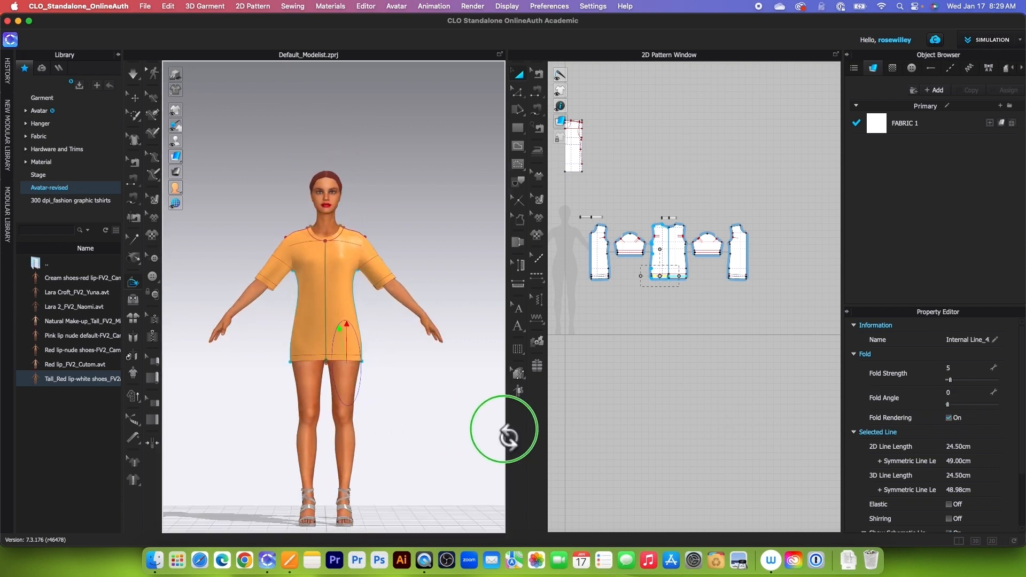
pyautogui.scroll(3, 389, 439)
pyautogui.scroll(5, 389, 439)
pyautogui.click(133, 73)
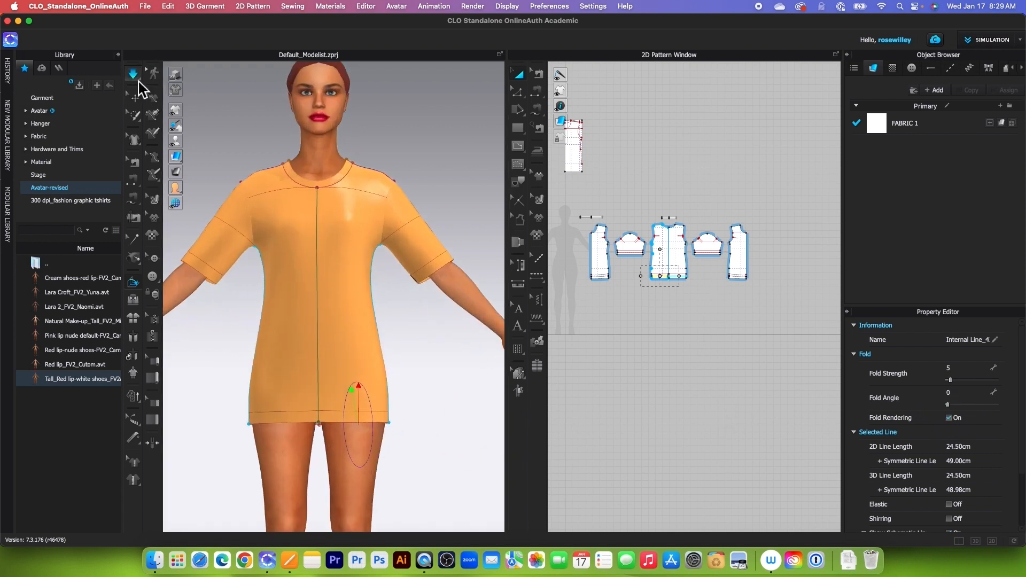
pyautogui.scroll(-2, 418, 365)
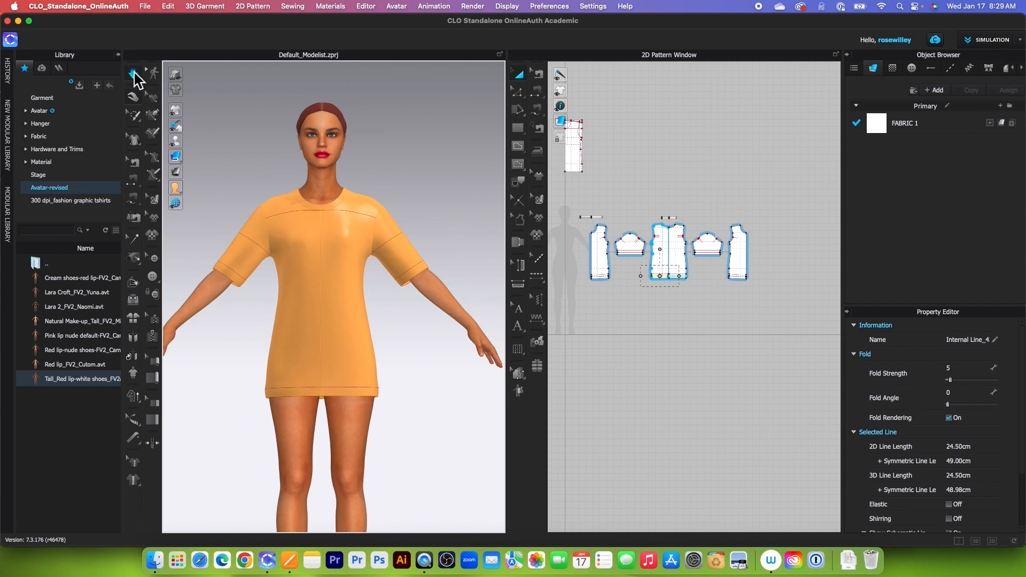
# Step: Widen the 2D pattern window and sew the front's upper hem internal line to its hem edge with Segment Sewing
pyautogui.scroll(3, 620, 310)
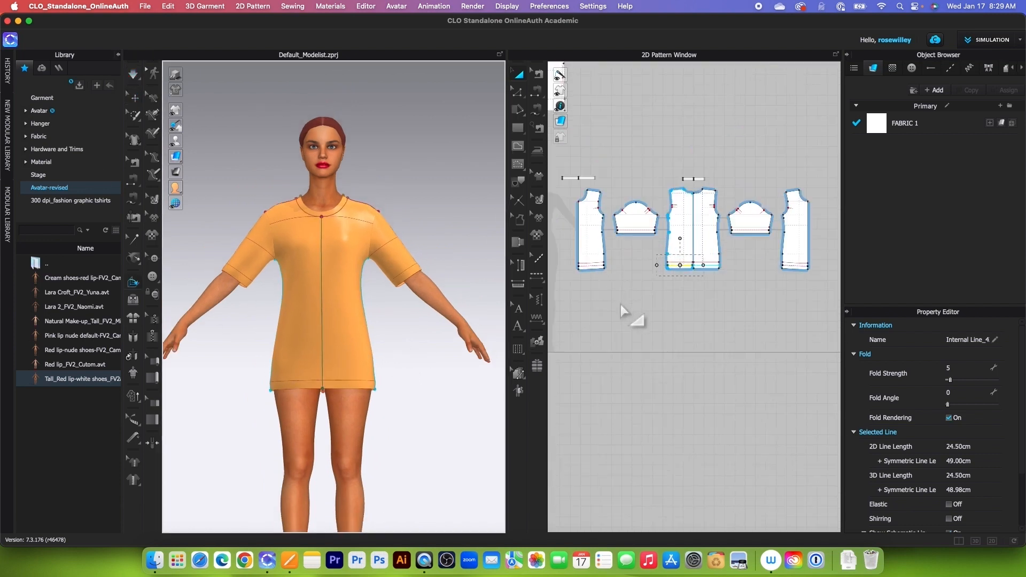
pyautogui.scroll(2, 621, 303)
pyautogui.moveTo(513, 350); pyautogui.dragTo(378, 342)
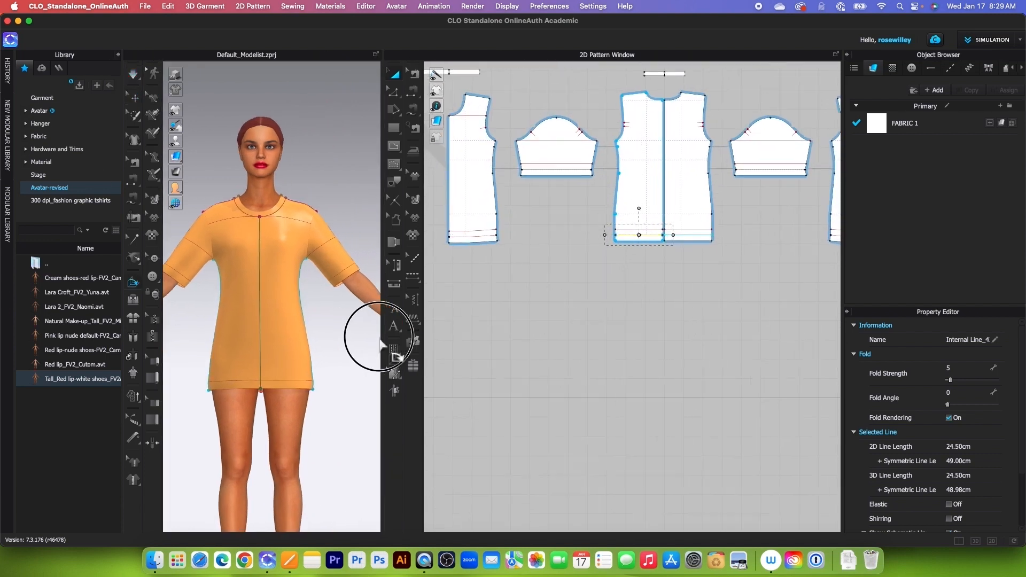
pyautogui.scroll(-2, 551, 355)
pyautogui.scroll(4, 492, 298)
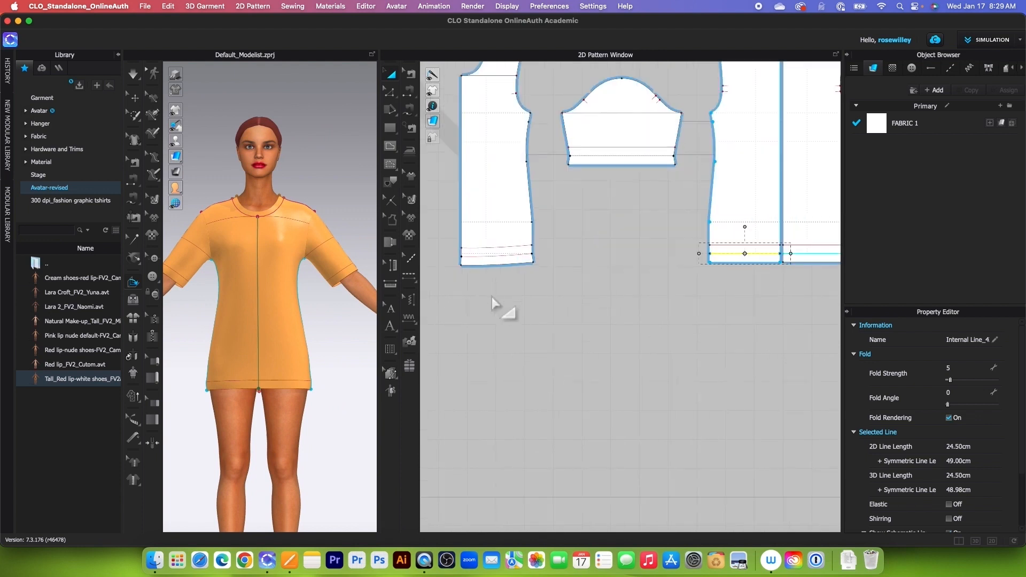
pyautogui.click(413, 92)
pyautogui.click(488, 246)
pyautogui.click(488, 263)
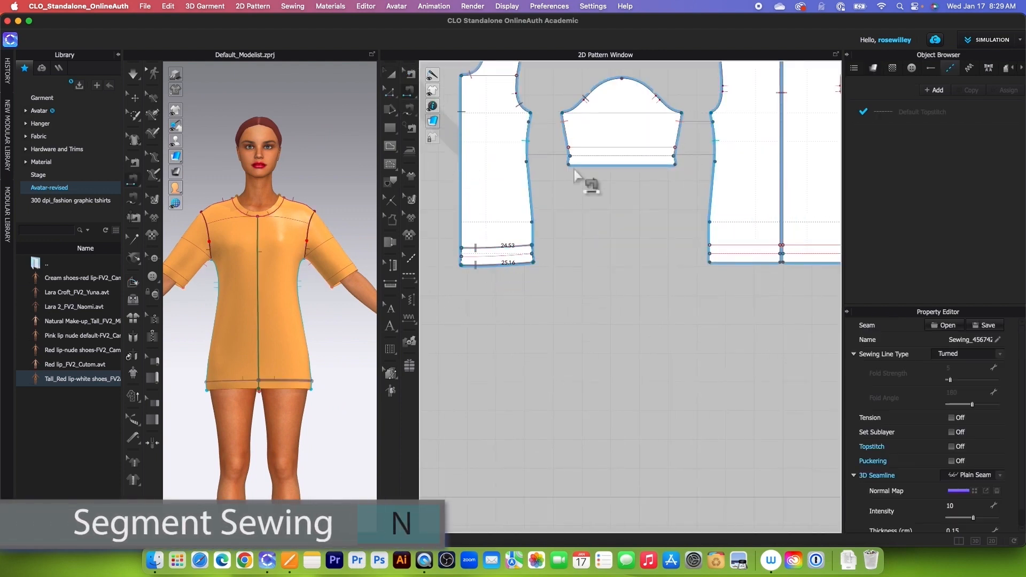
# Step: Sew the upper hem internal lines of the sleeve and the back to their matching hem edges with Segment Sewing
pyautogui.click(591, 148)
pyautogui.click(594, 164)
pyautogui.click(717, 244)
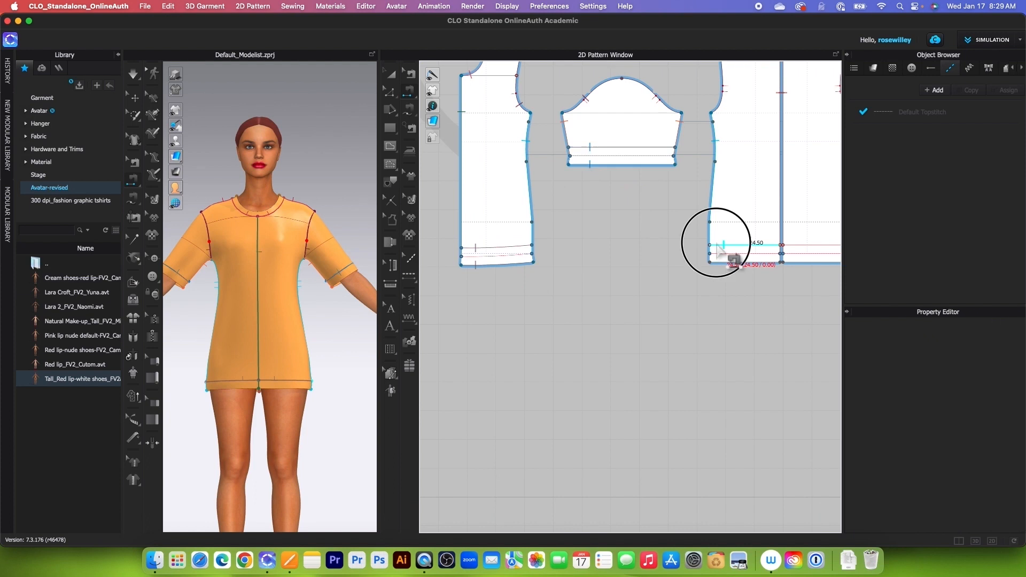
pyautogui.click(720, 262)
# Step: With Edit Sewing, extend the front side of the side seam from the fold line down to the hem corner
pyautogui.scroll(-2, 552, 278)
pyautogui.scroll(5, 538, 277)
pyautogui.click(411, 75)
pyautogui.click(550, 237)
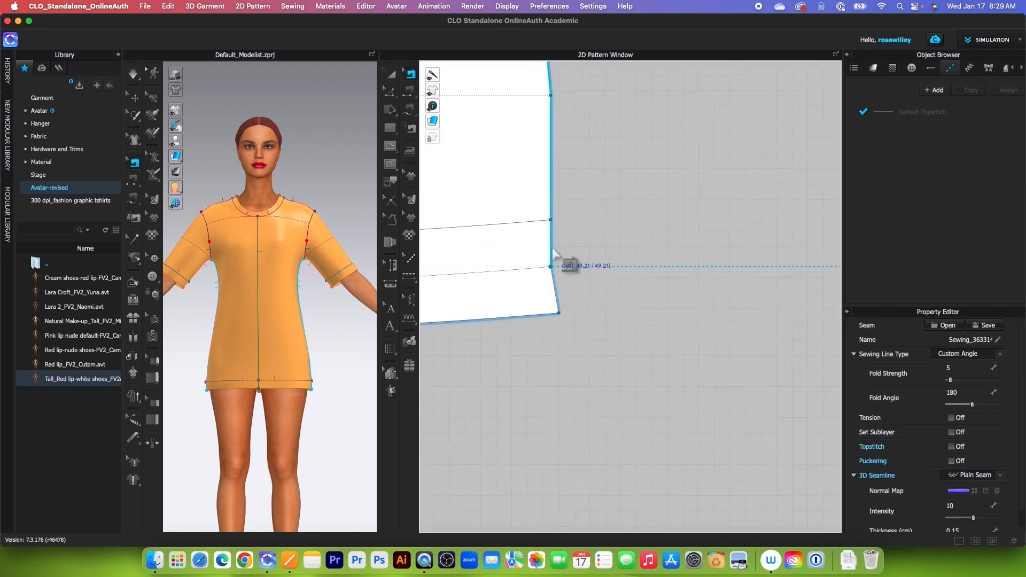
pyautogui.moveTo(551, 267); pyautogui.dragTo(558, 312)
pyautogui.scroll(-5, 493, 278)
pyautogui.scroll(-5, 638, 293)
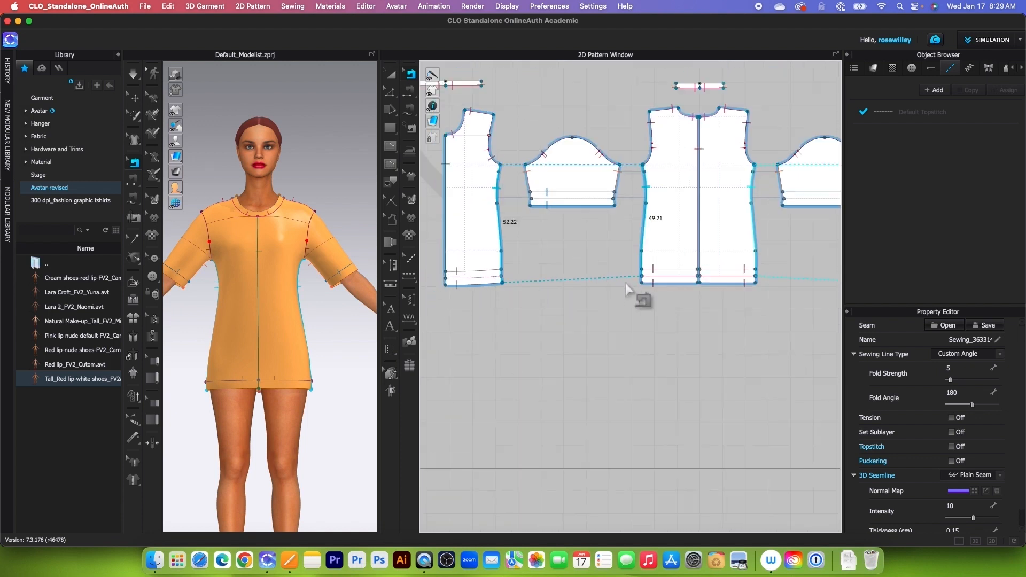
# Step: Extend the back side of the same side seam down to the hem corner to match the front
pyautogui.scroll(5, 674, 289)
pyautogui.scroll(-3, 580, 285)
pyautogui.scroll(4, 573, 267)
pyautogui.scroll(-4, 583, 258)
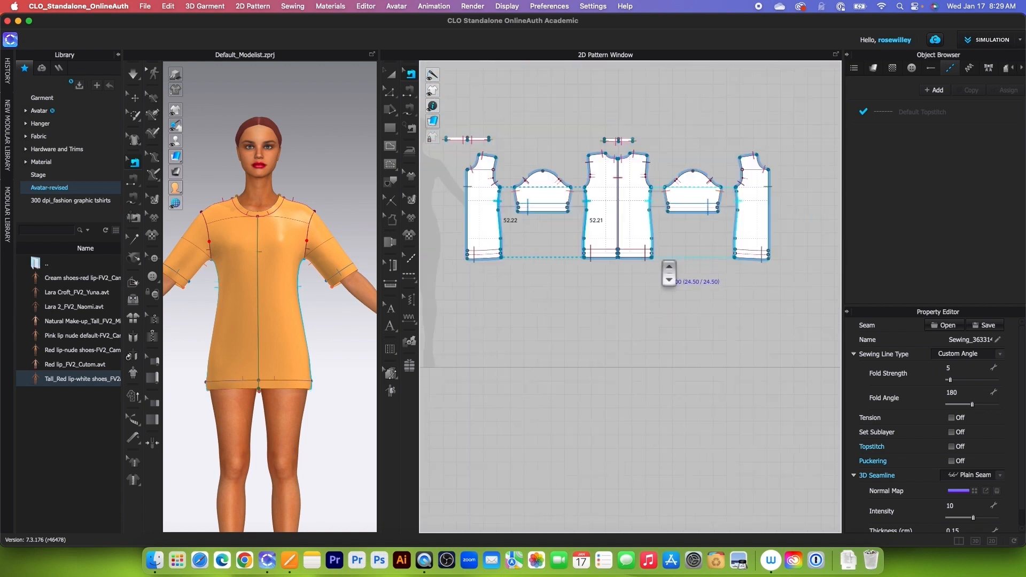
# Step: Extend the center back seam on both back halves from the fold line down to the hem edge
pyautogui.scroll(4, 716, 259)
pyautogui.scroll(-5, 779, 269)
pyautogui.scroll(5, 494, 258)
pyautogui.click(480, 237)
pyautogui.scroll(-4, 534, 287)
pyautogui.scroll(4, 711, 286)
pyautogui.scroll(-5, 717, 294)
pyautogui.scroll(5, 537, 282)
pyautogui.click(631, 272)
pyautogui.moveTo(631, 271); pyautogui.dragTo(646, 314)
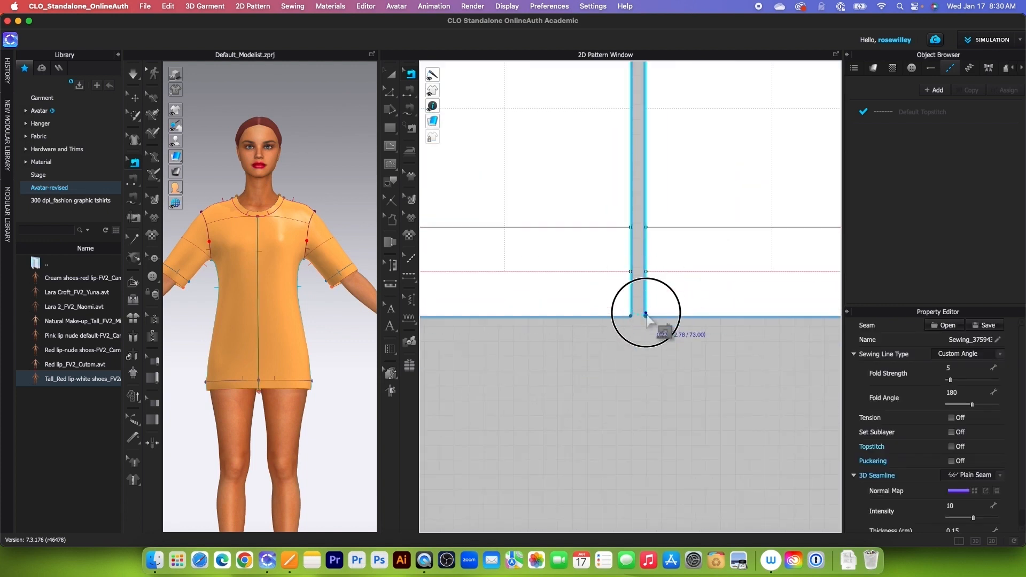
# Step: Extend the sleeve's underarm seam on both side edges down to the sleeve hem corners
pyautogui.scroll(-5, 628, 286)
pyautogui.scroll(3, 532, 229)
pyautogui.scroll(3, 466, 230)
pyautogui.moveTo(468, 223); pyautogui.dragTo(462, 254)
pyautogui.scroll(-4, 464, 254)
pyautogui.scroll(4, 600, 244)
pyautogui.moveTo(640, 244); pyautogui.dragTo(646, 270)
pyautogui.scroll(-4, 620, 285)
pyautogui.click(462, 200)
pyautogui.moveTo(465, 210); pyautogui.dragTo(462, 197)
pyautogui.scroll(-6, 546, 222)
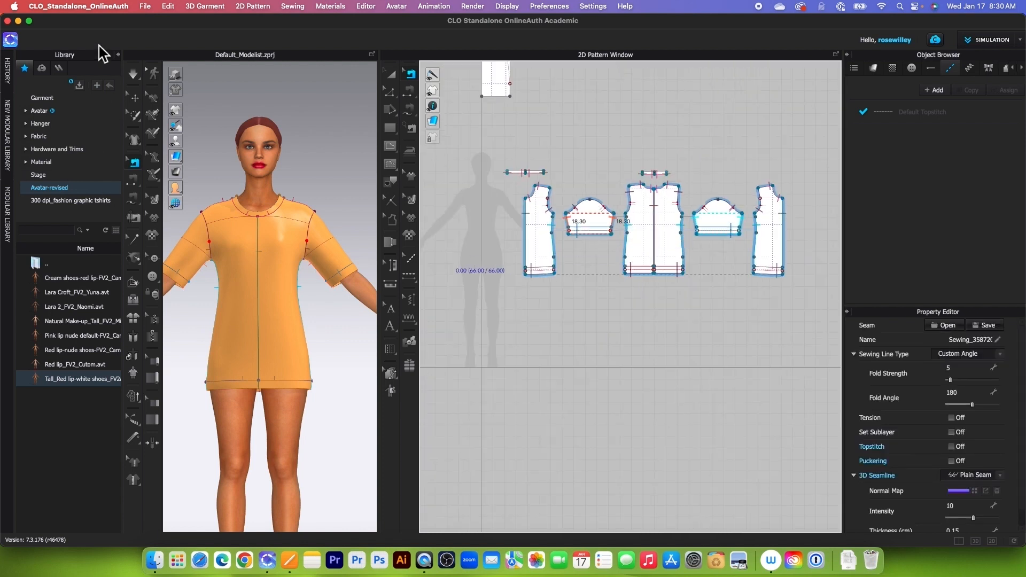
# Step: Simulate the T-shirt with the sewn hems, stop the simulation, and check the seams with Edit Sewing
pyautogui.click(133, 73)
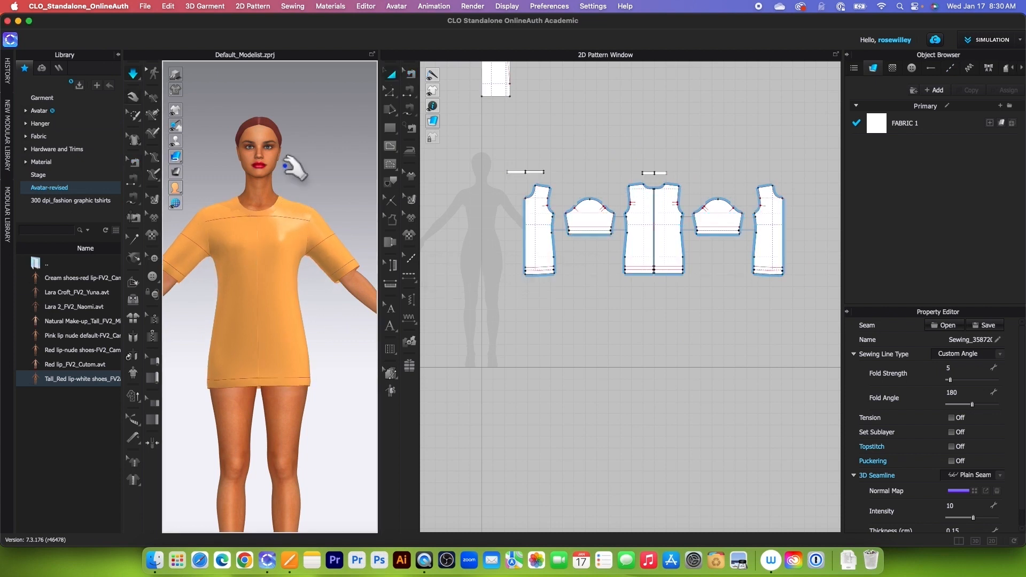
pyautogui.click(138, 77)
pyautogui.scroll(-3, 260, 197)
pyautogui.press('b')
pyautogui.scroll(6, 569, 165)
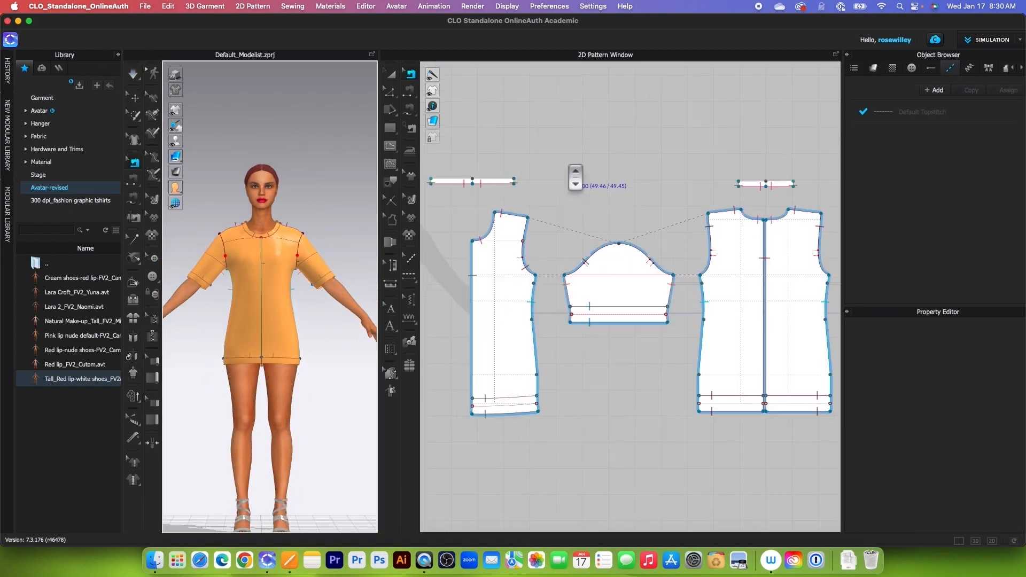
pyautogui.scroll(-2, 522, 186)
# Step: Select all the T-shirt body, sleeve and neck band patterns together and remove their strengthening
pyautogui.click(392, 74)
pyautogui.scroll(-2, 521, 220)
pyautogui.moveTo(464, 170); pyautogui.dragTo(749, 291)
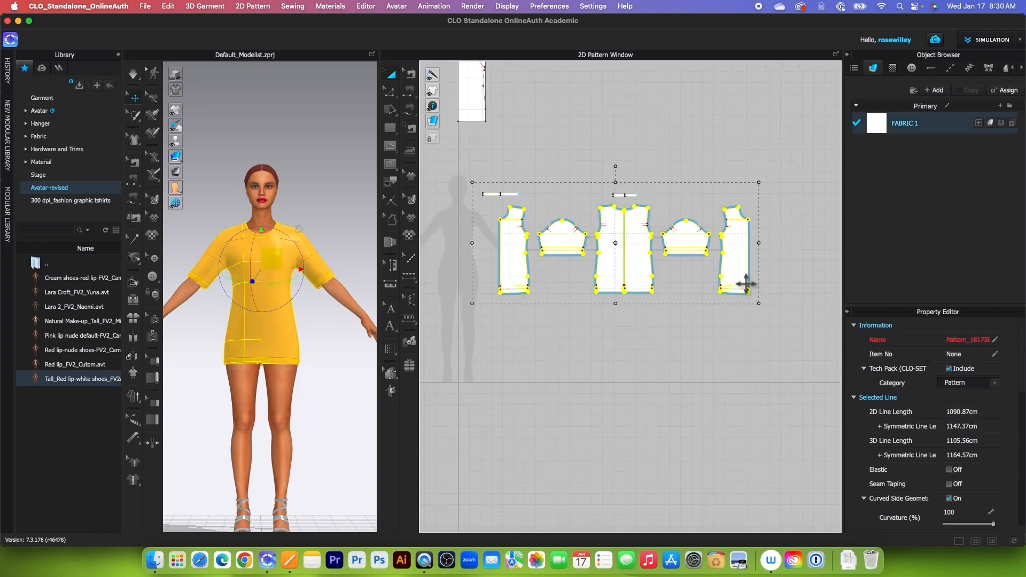
pyautogui.rightClick(746, 291)
pyautogui.click(775, 341)
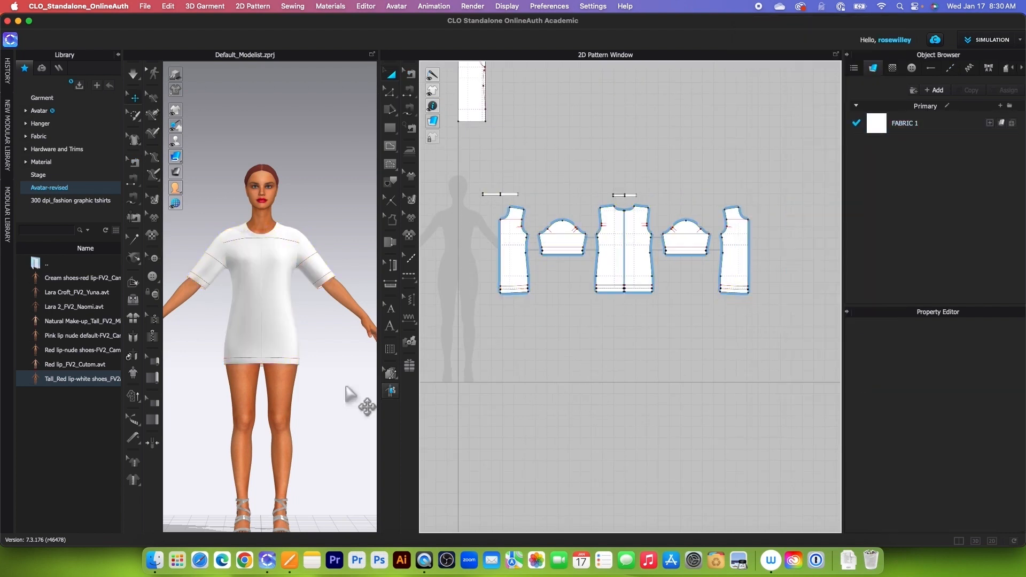
# Step: Hide the internal lines on the 3D garment and widen the 3D window
pyautogui.scroll(3, 316, 266)
pyautogui.moveTo(179, 109)
pyautogui.click(236, 111)
pyautogui.moveTo(386, 266); pyautogui.dragTo(438, 289)
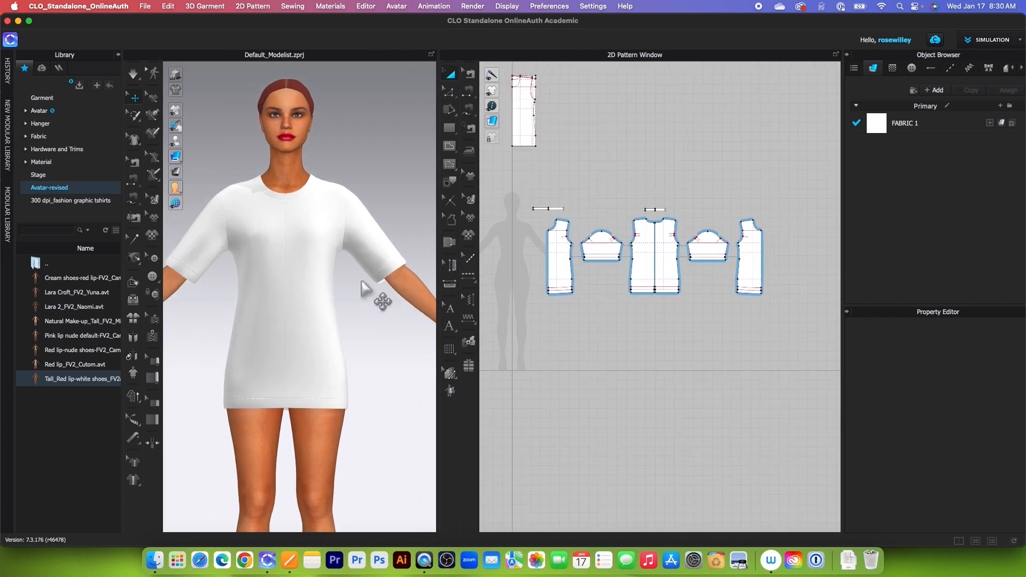
# Step: Simulate the T-shirt with the strengthening removed and pull the garment gently into place on the avatar
pyautogui.scroll(3, 375, 315)
pyautogui.click(134, 70)
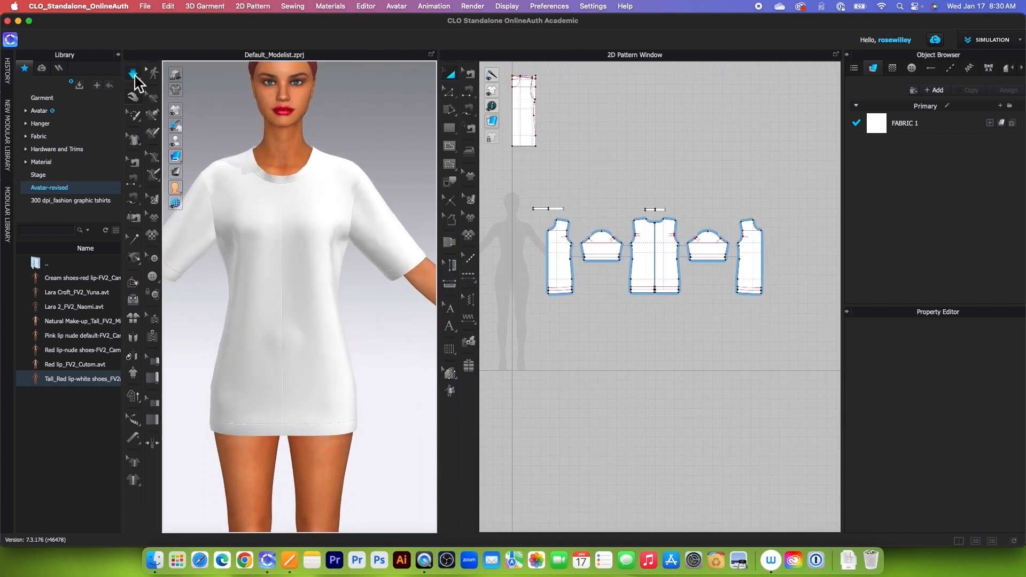
pyautogui.moveTo(373, 298); pyautogui.dragTo(385, 376, button='middle')
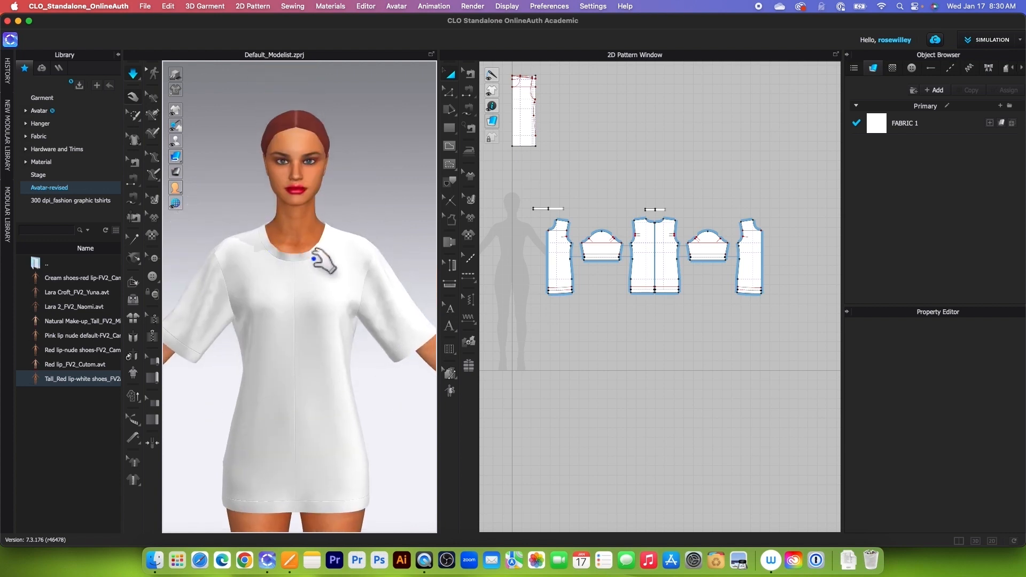
# Step: Check the neckband shrinkage value in the Pages notes, and in CLO scale the front neck band's width to 90%
pyautogui.click(289, 560)
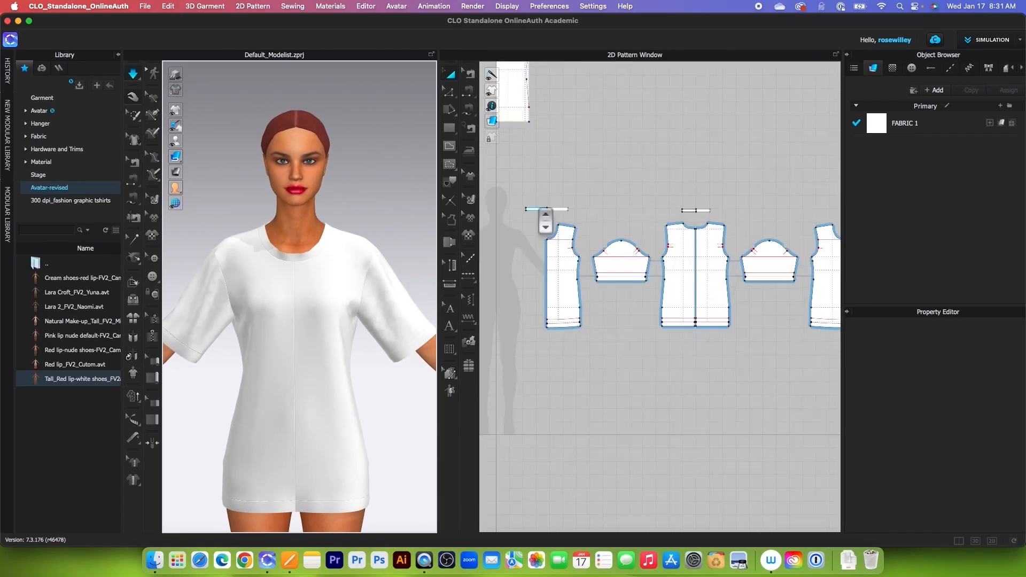
pyautogui.scroll(5, 545, 218)
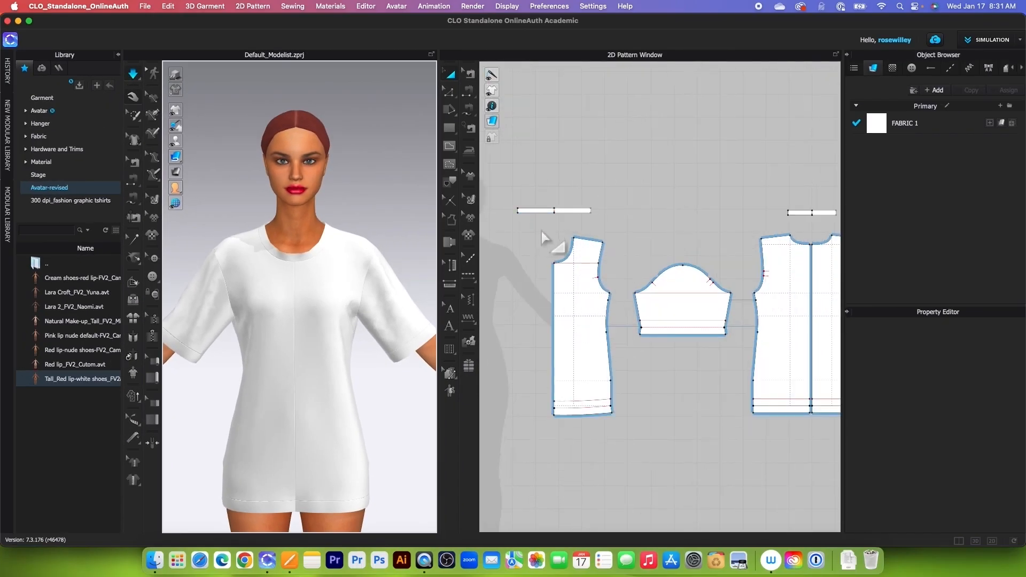
pyautogui.moveTo(507, 191); pyautogui.dragTo(704, 252)
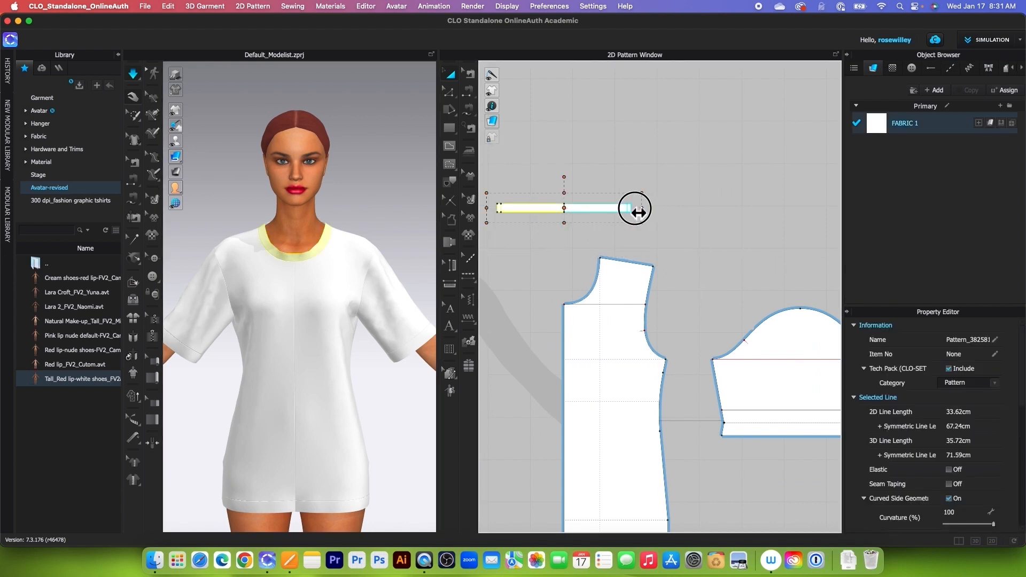
pyautogui.moveTo(634, 213); pyautogui.dragTo(637, 219)
pyautogui.moveTo(541, 194); pyautogui.dragTo(472, 190)
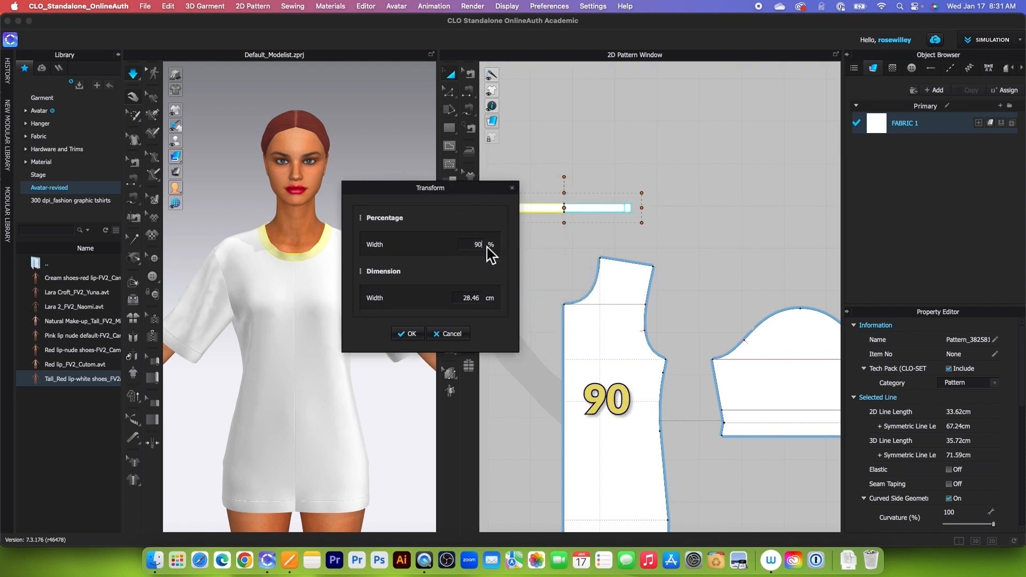
pyautogui.click(410, 334)
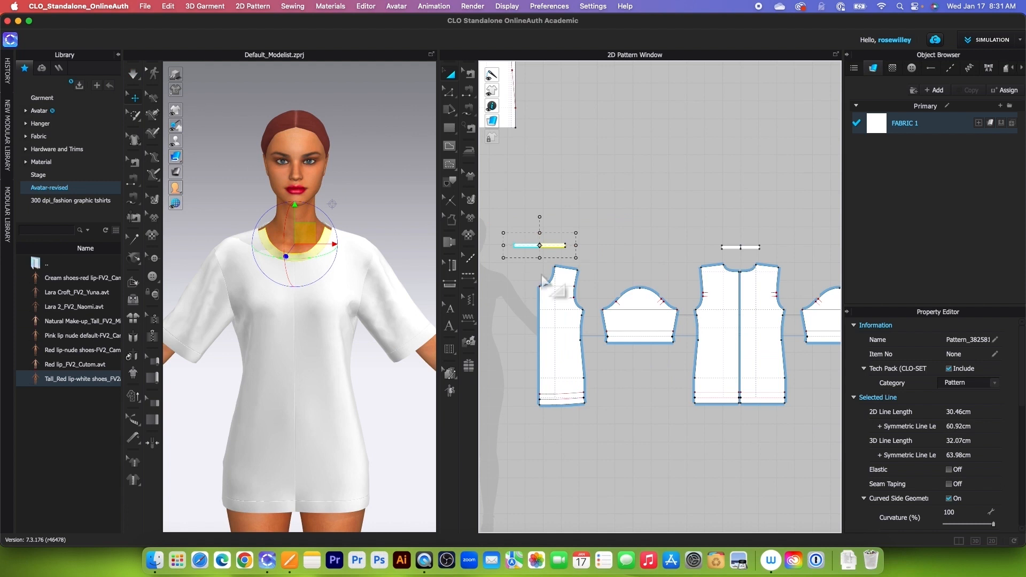
# Step: Select the back neck band pattern and scale its width to 90%
pyautogui.click(701, 250)
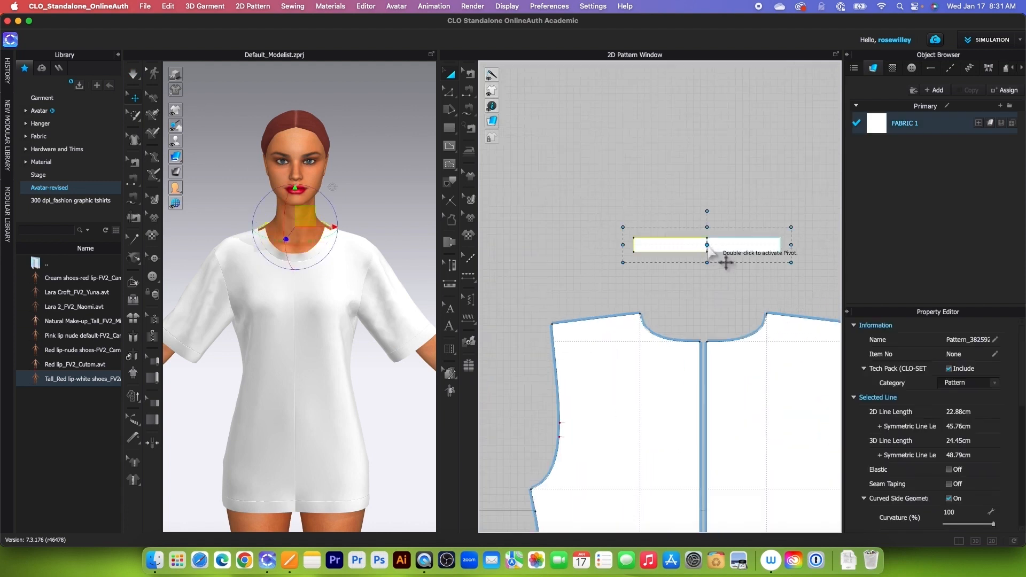
pyautogui.moveTo(796, 250); pyautogui.dragTo(777, 256)
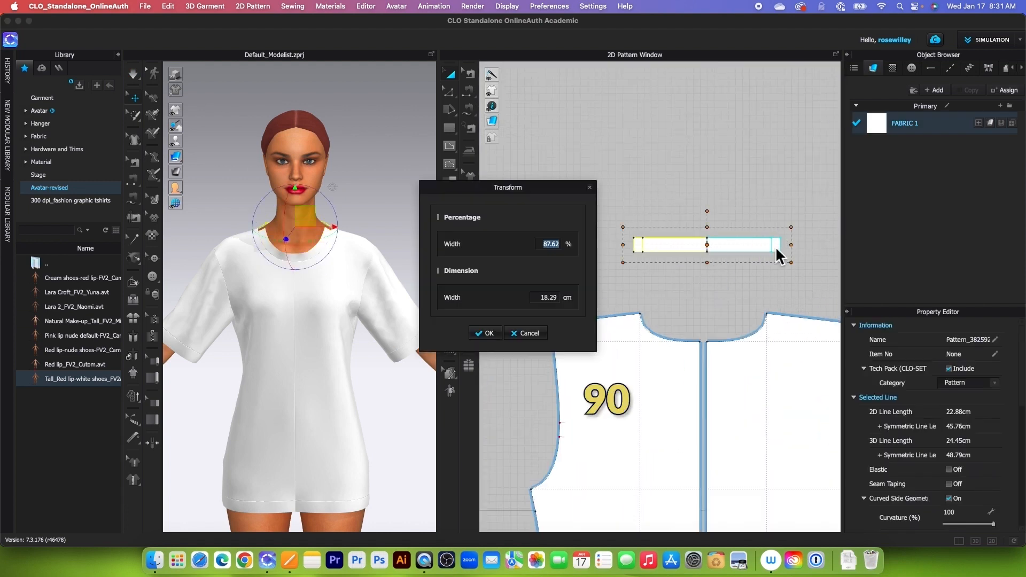
pyautogui.write('90')
pyautogui.click(487, 333)
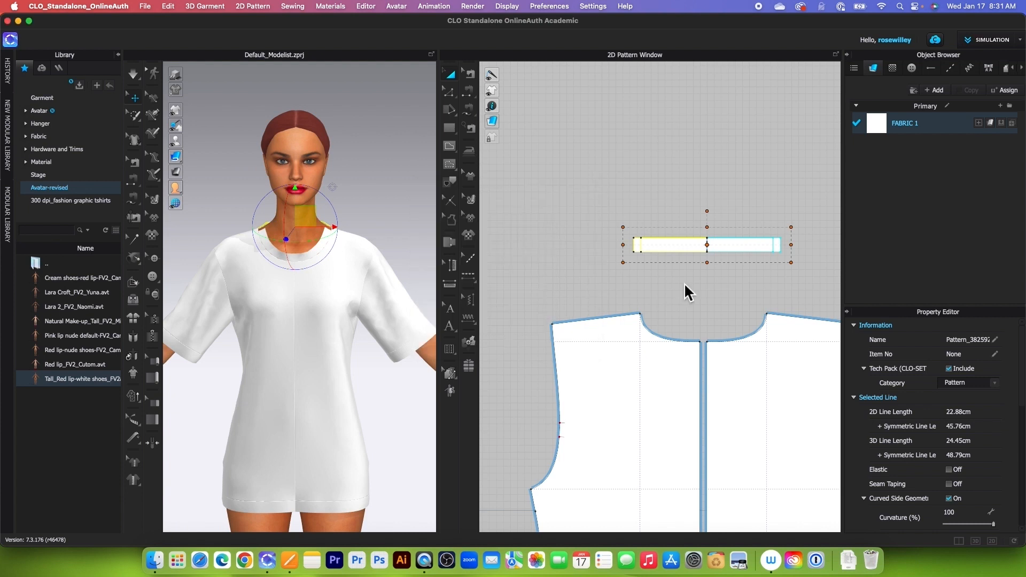
pyautogui.scroll(3, 374, 273)
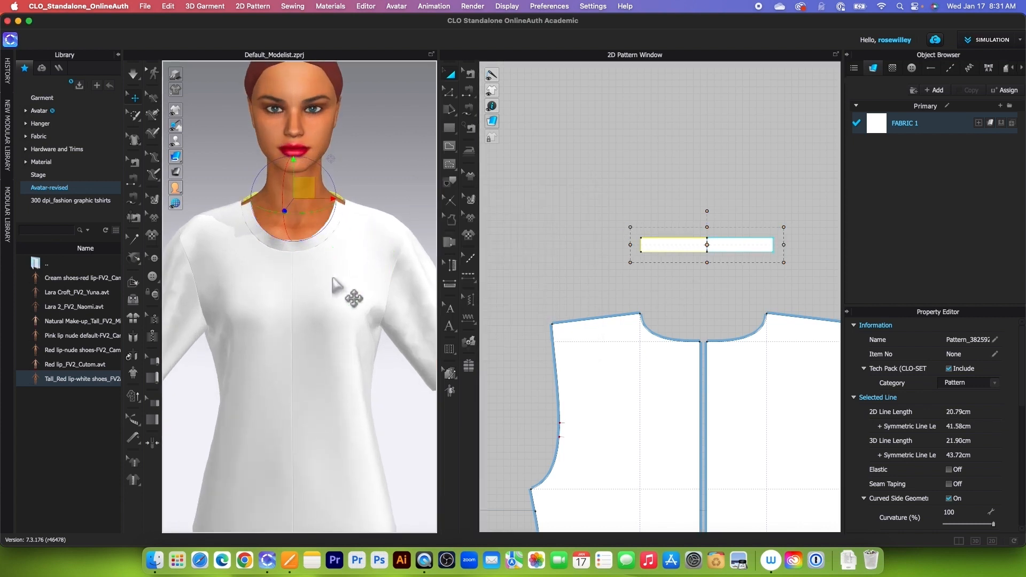
# Step: Simulate the T-shirt with the narrowed neck bands, and stop the simulation once the neckline has settled
pyautogui.click(130, 68)
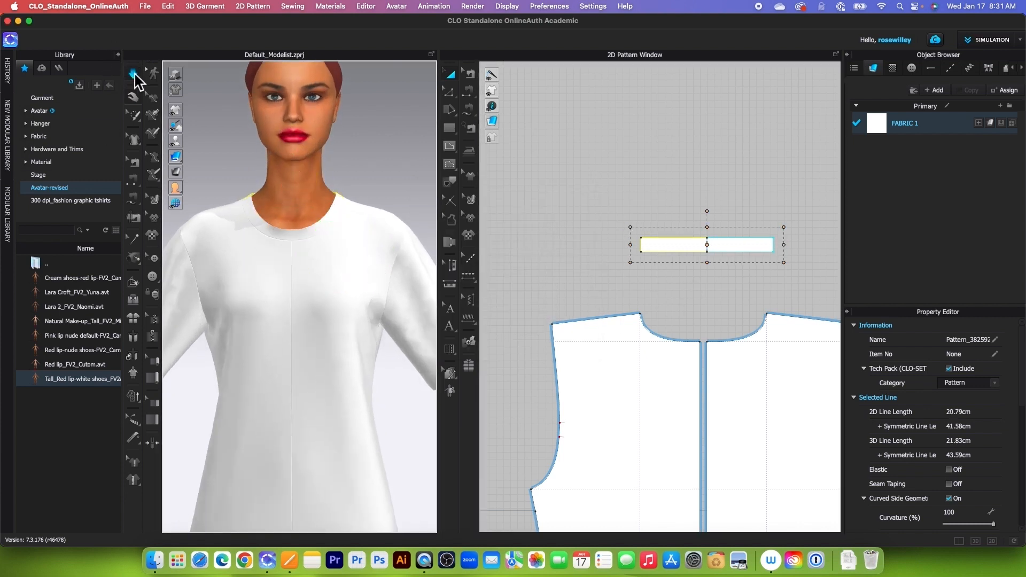
pyautogui.click(134, 74)
# Step: Select the upper edges of both the back and front neck band patterns together for editing
pyautogui.scroll(-5, 654, 209)
pyautogui.scroll(-2, 653, 209)
pyautogui.click(449, 94)
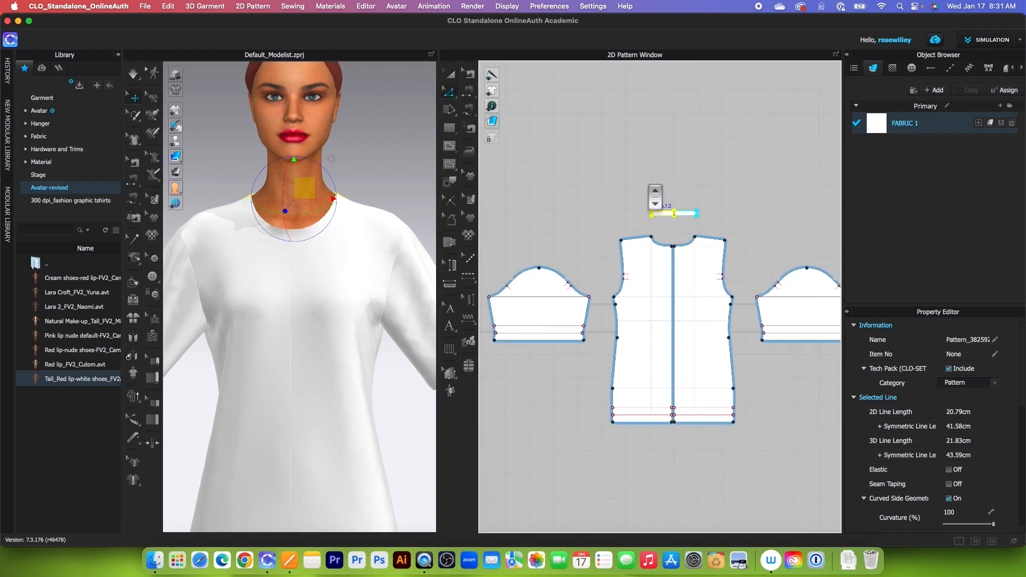
pyautogui.scroll(5, 655, 181)
pyautogui.click(659, 179)
pyautogui.click(711, 266)
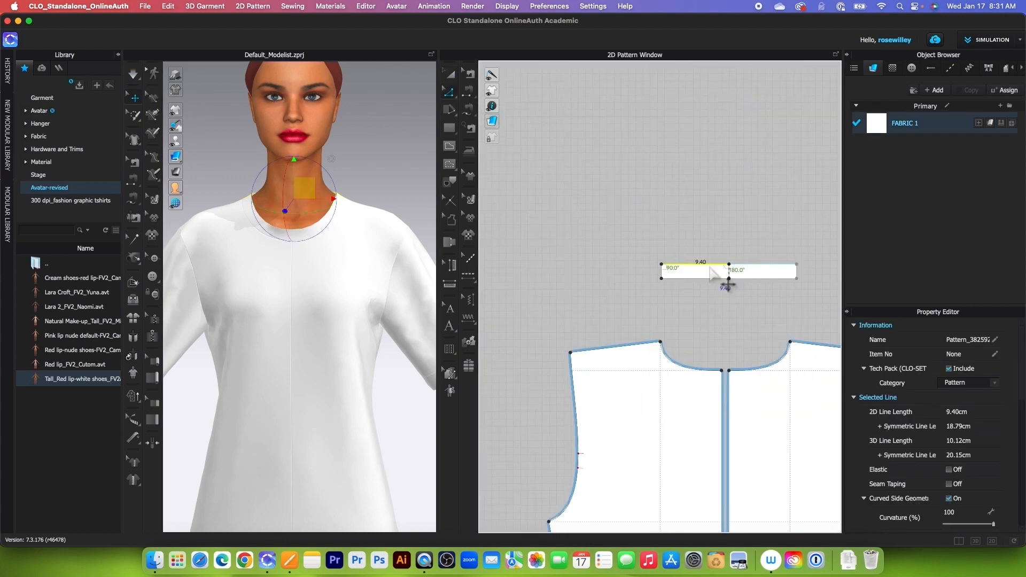
pyautogui.scroll(-4, 719, 273)
pyautogui.scroll(4, 556, 277)
pyautogui.scroll(1, 551, 272)
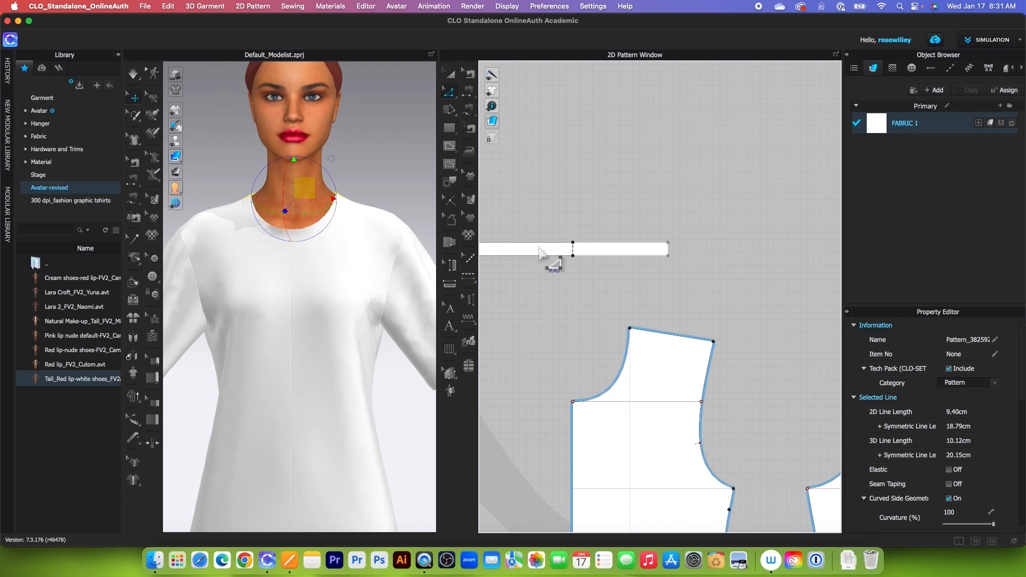
pyautogui.click(537, 252)
pyautogui.scroll(-3, 545, 256)
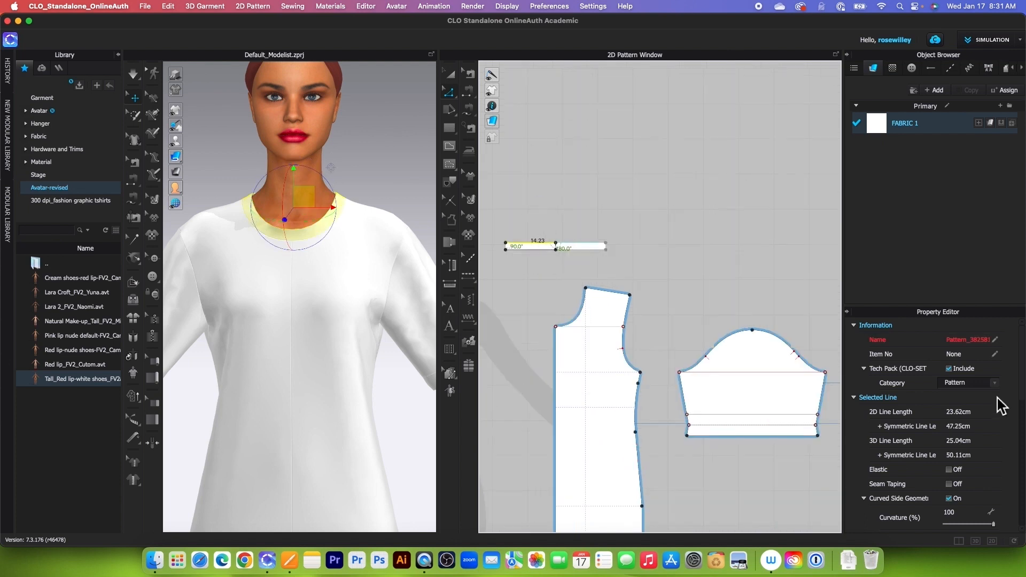
# Step: Enable elastic on the selected neck band edges with strength 5 and ratio 90, and simulate the garment
pyautogui.click(949, 470)
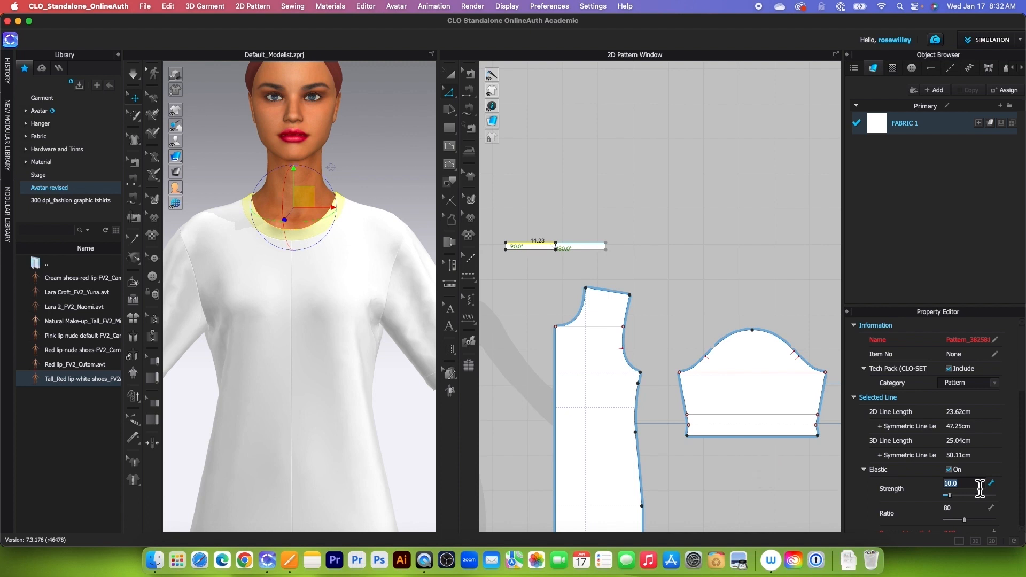
pyautogui.scroll(-3, 982, 505)
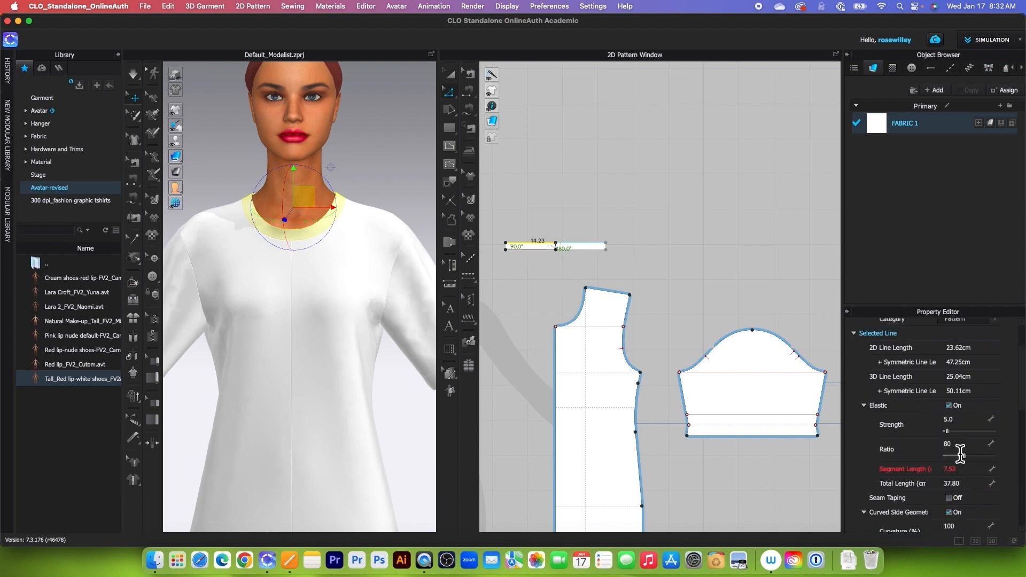
pyautogui.click(947, 447)
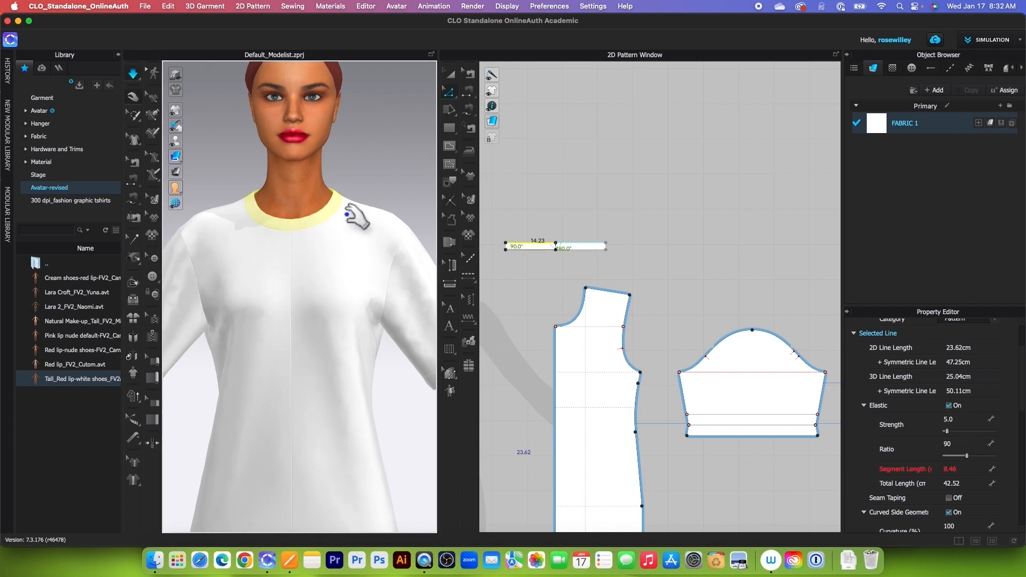
pyautogui.scroll(-5, 385, 238)
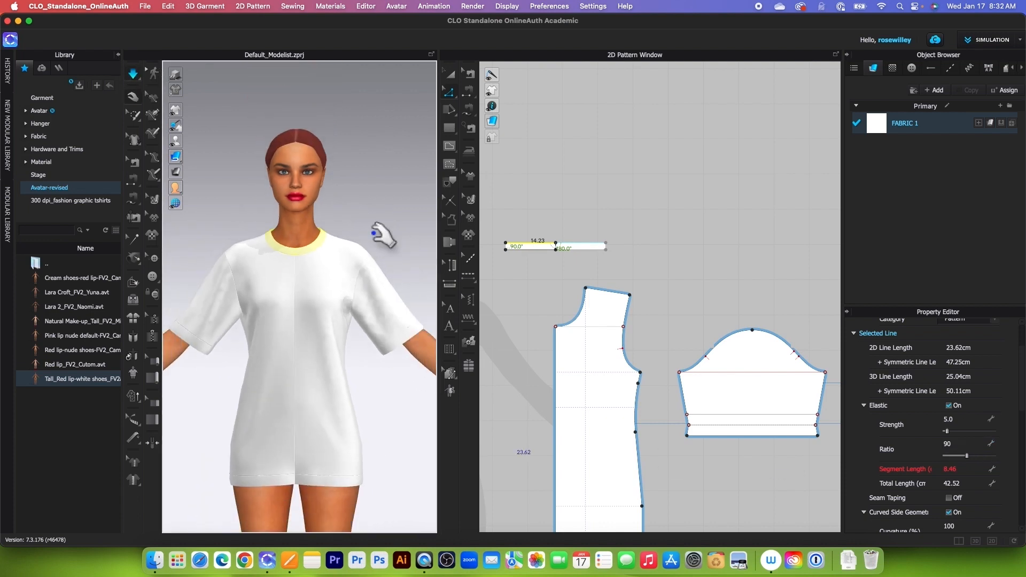